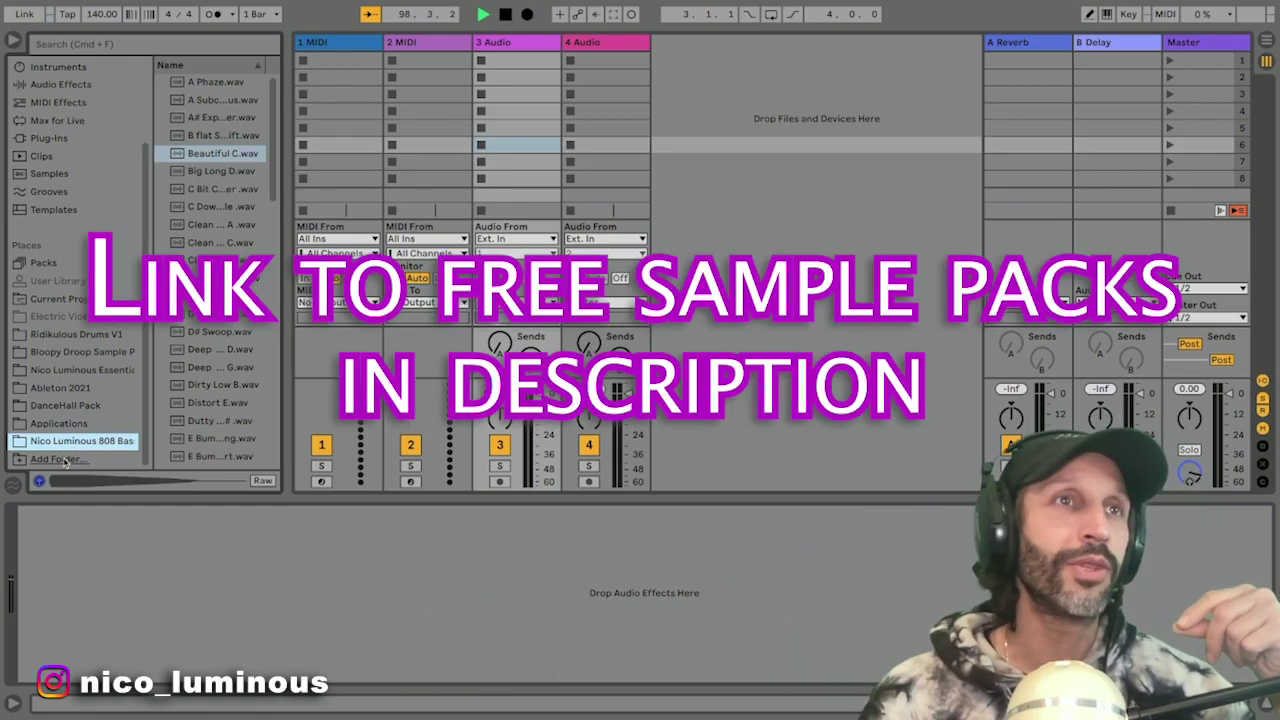
Step: Cancel the Add Folder dialog, select MIDI track 2, and pick the Beautiful C.wav 808 sample
{"action": "left_click", "coordinate": [64, 461]}
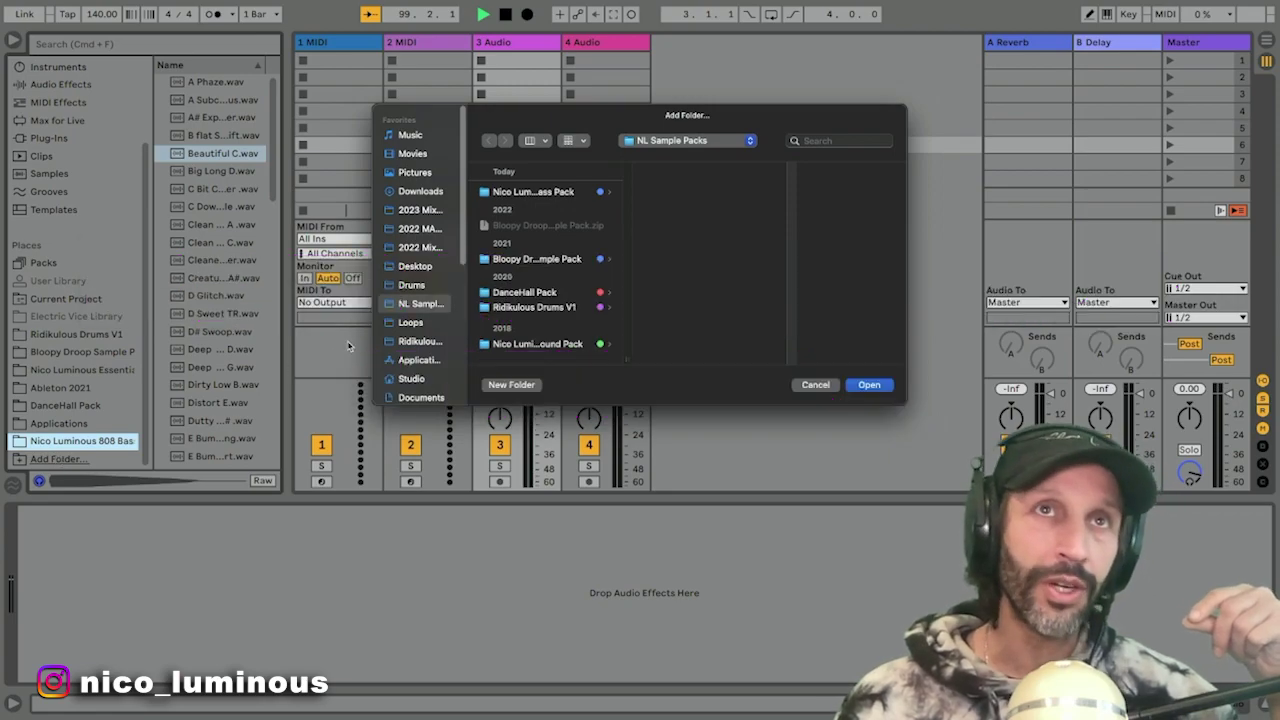
{"action": "left_click", "coordinate": [816, 385]}
{"action": "left_click", "coordinate": [206, 119]}
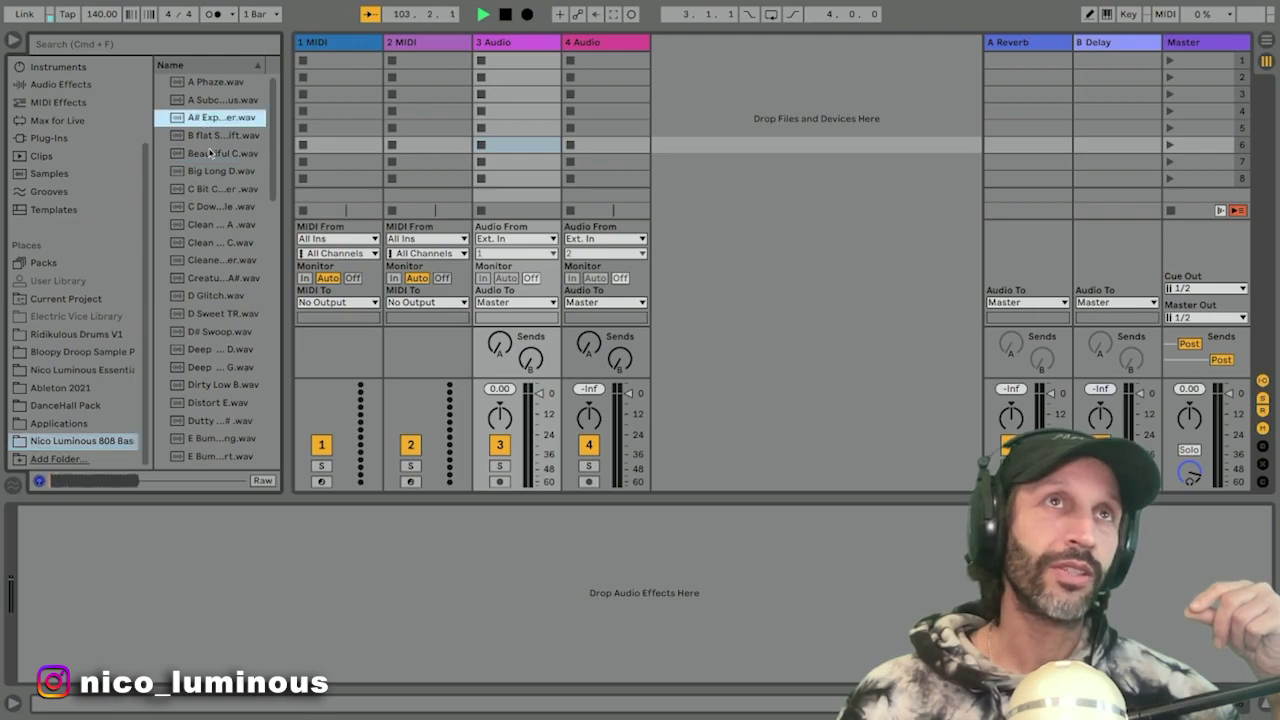
{"action": "left_click", "coordinate": [204, 153]}
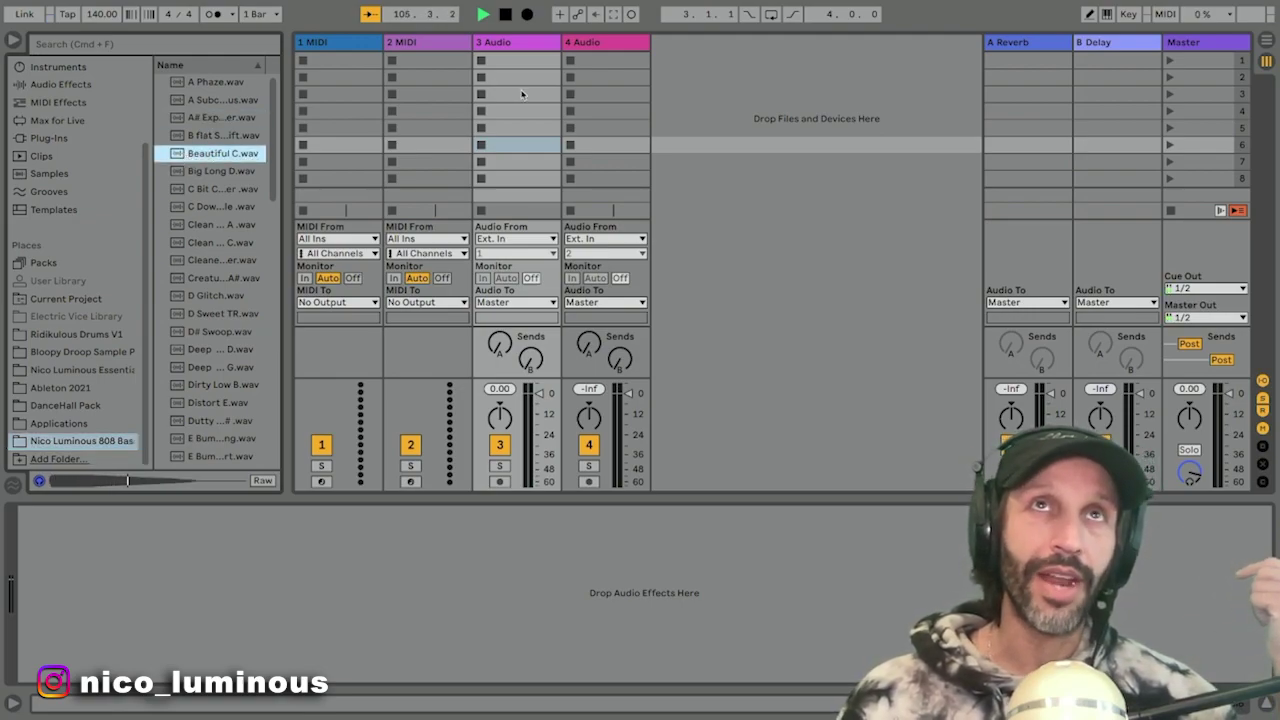
{"action": "left_click", "coordinate": [423, 45]}
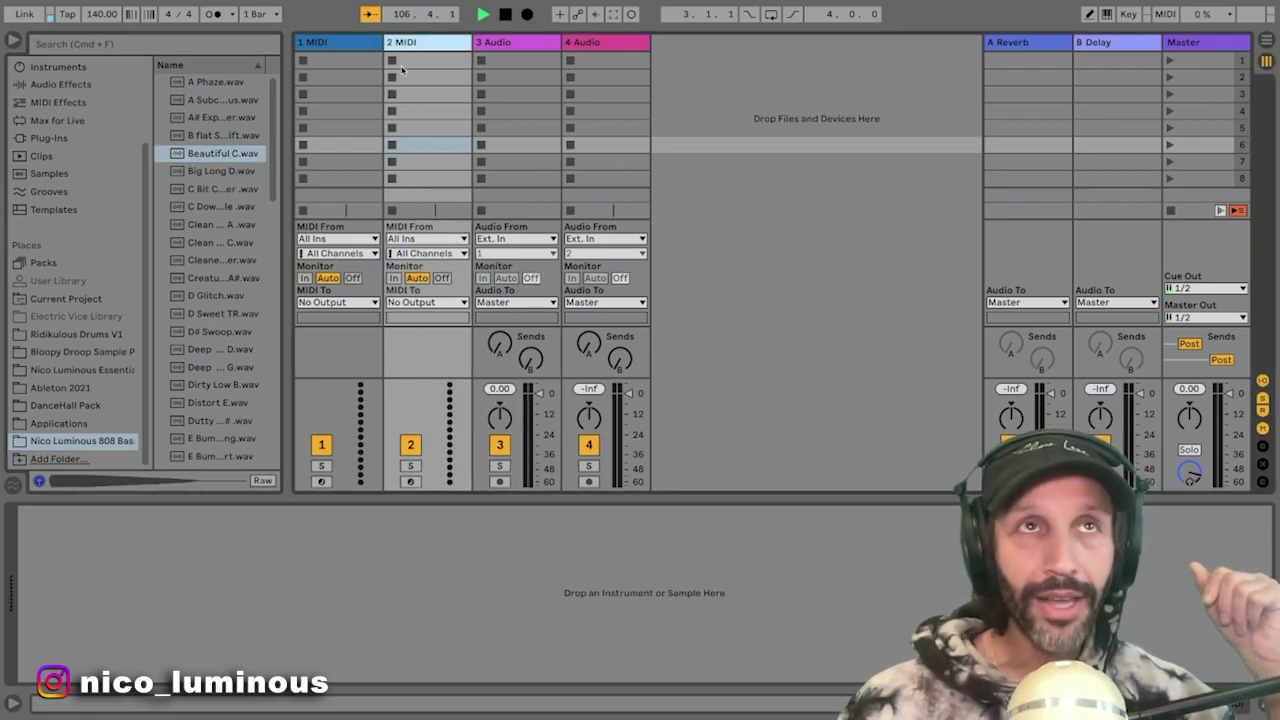
{"action": "left_click", "coordinate": [199, 153]}
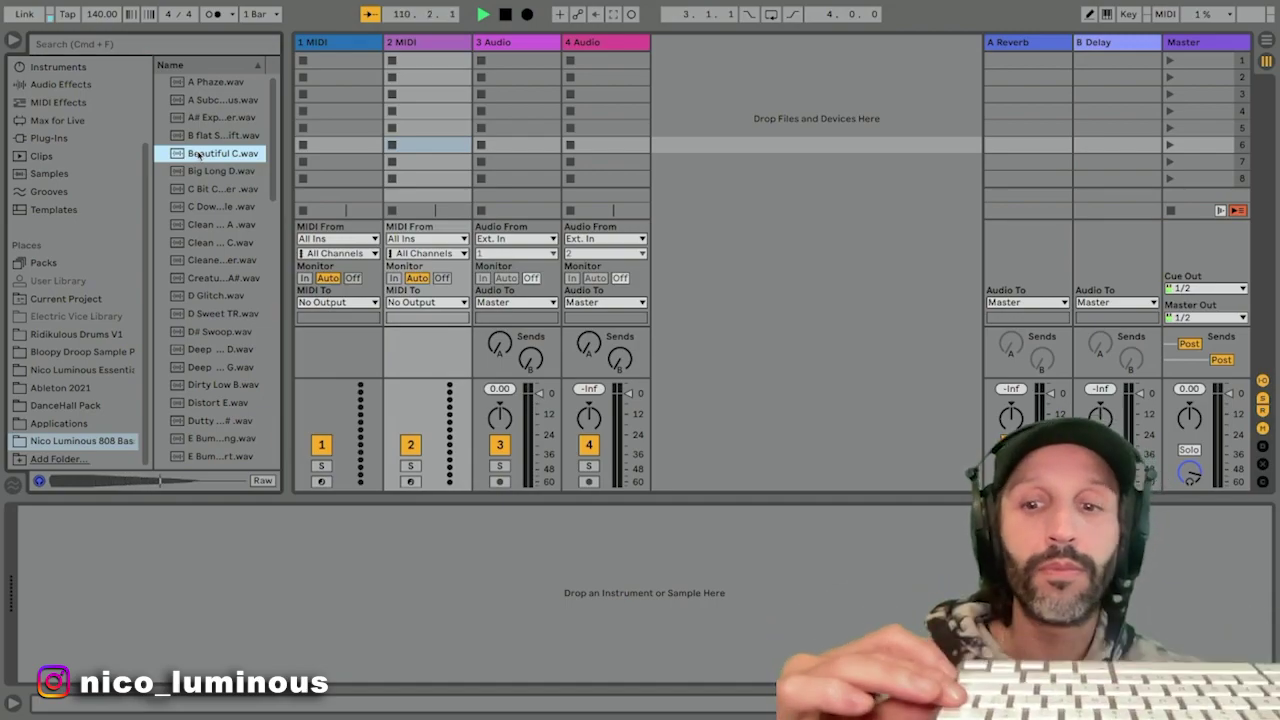
Step: Load Beautiful C.wav into a Simpler on track 2 and raise its Release to 7.00 s
{"action": "key", "text": "Return"}
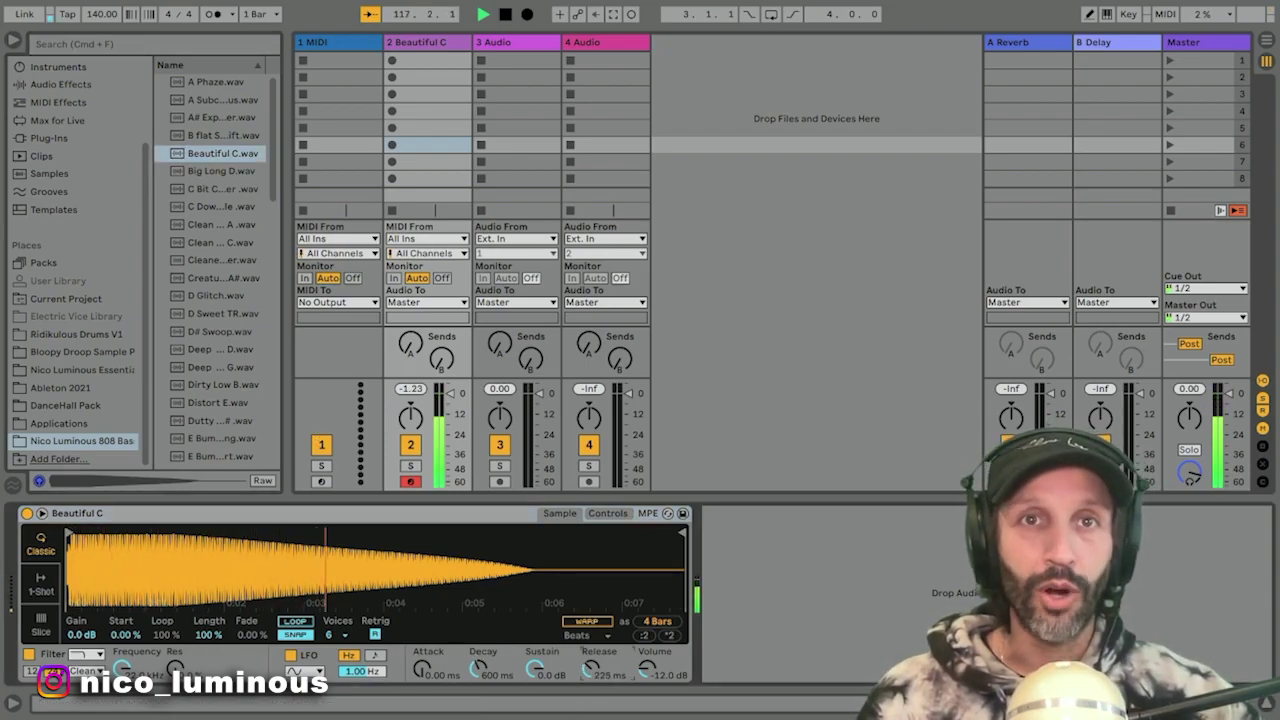
{"action": "left_click_drag", "start_coordinate": [593, 676], "coordinate": [593, 650]}
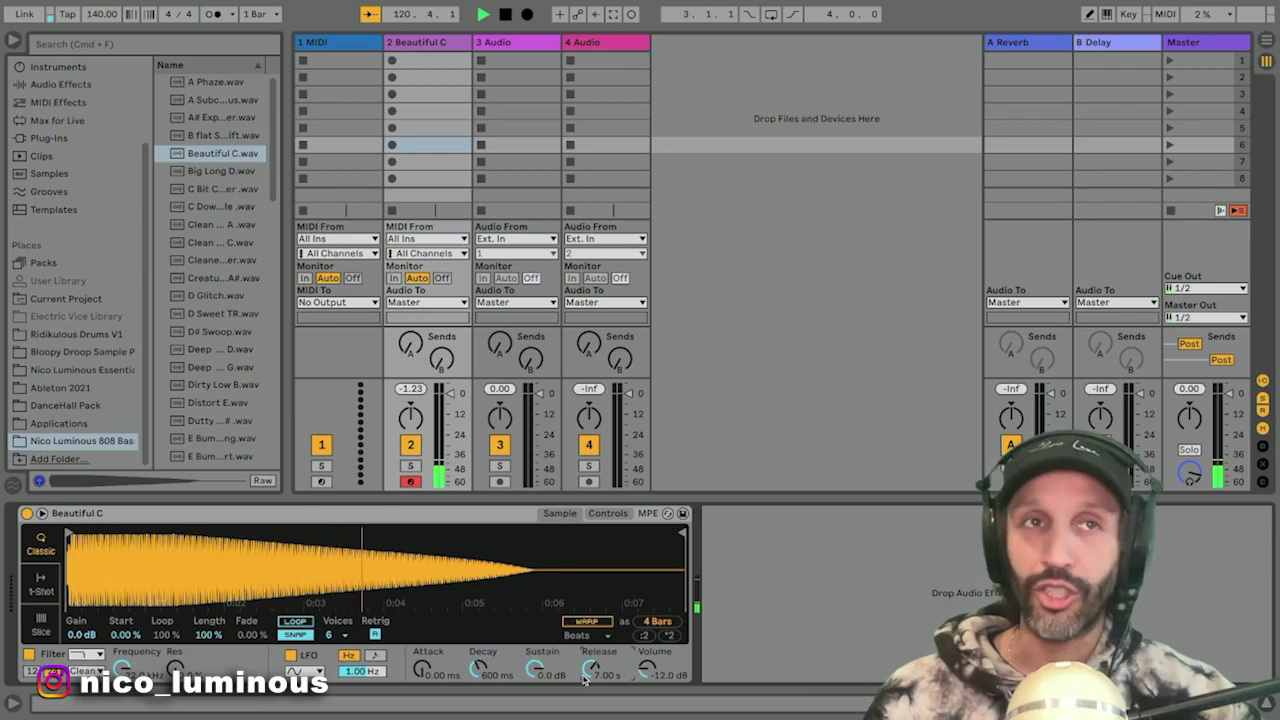
Step: Set the Simpler's Voices to 1 and make the mixer section taller
{"action": "left_click", "coordinate": [336, 637]}
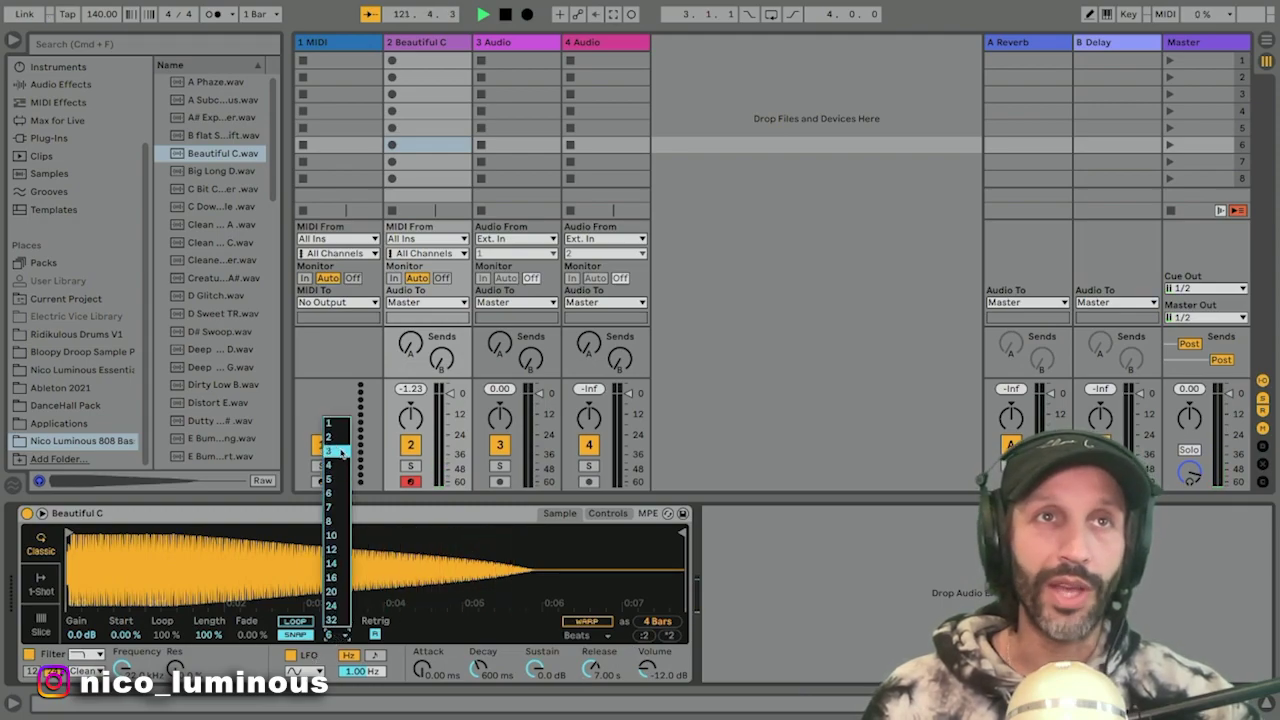
{"action": "left_click", "coordinate": [336, 432]}
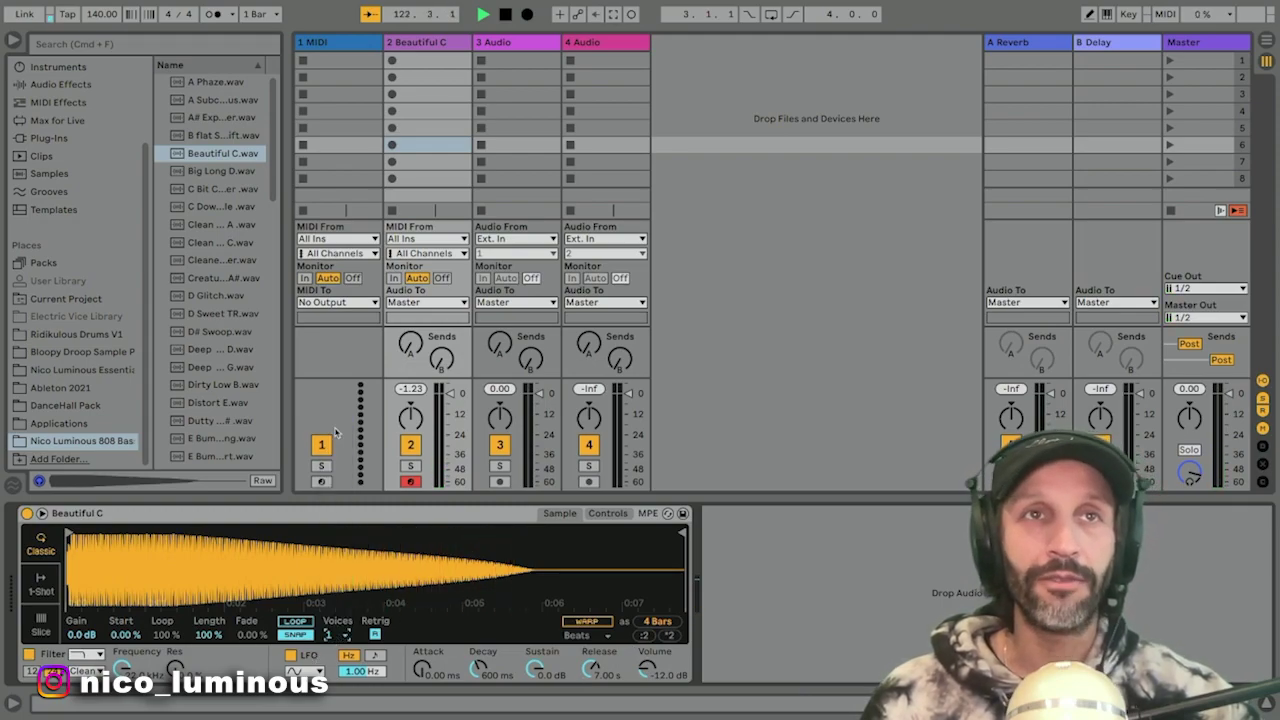
{"action": "left_click", "coordinate": [333, 637]}
{"action": "left_click", "coordinate": [336, 484]}
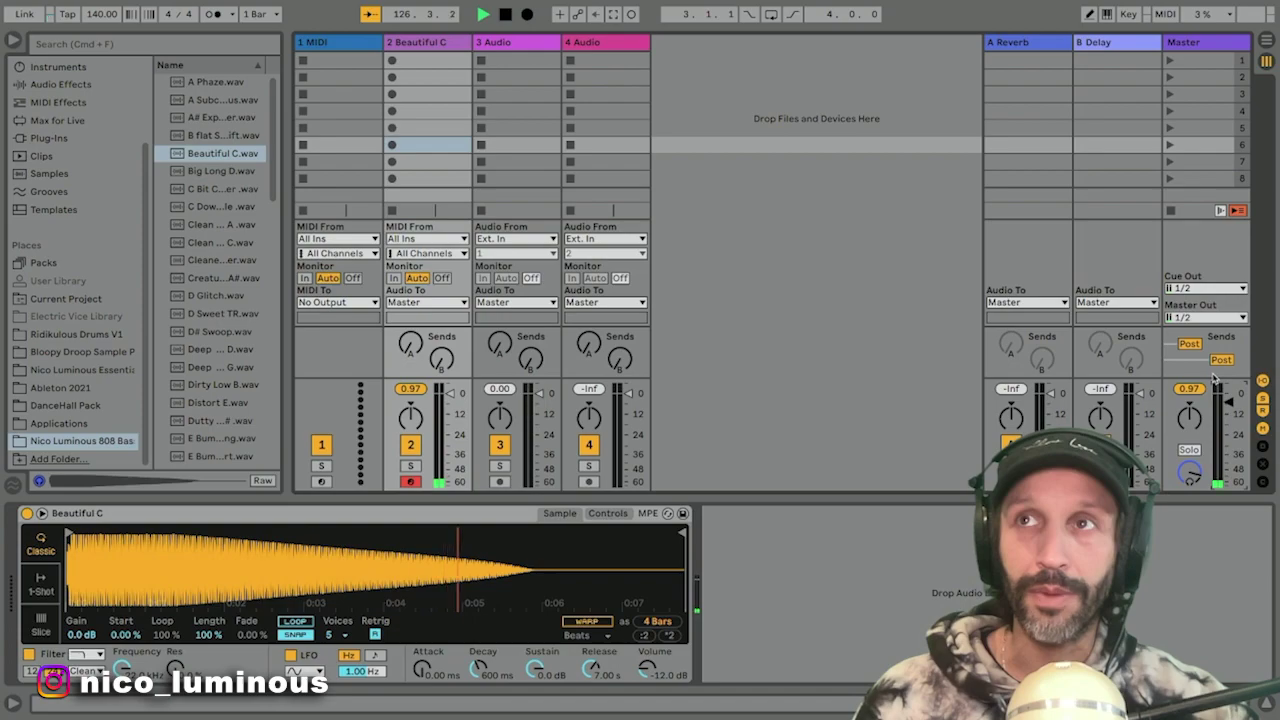
{"action": "left_click_drag", "start_coordinate": [1211, 375], "coordinate": [1211, 291]}
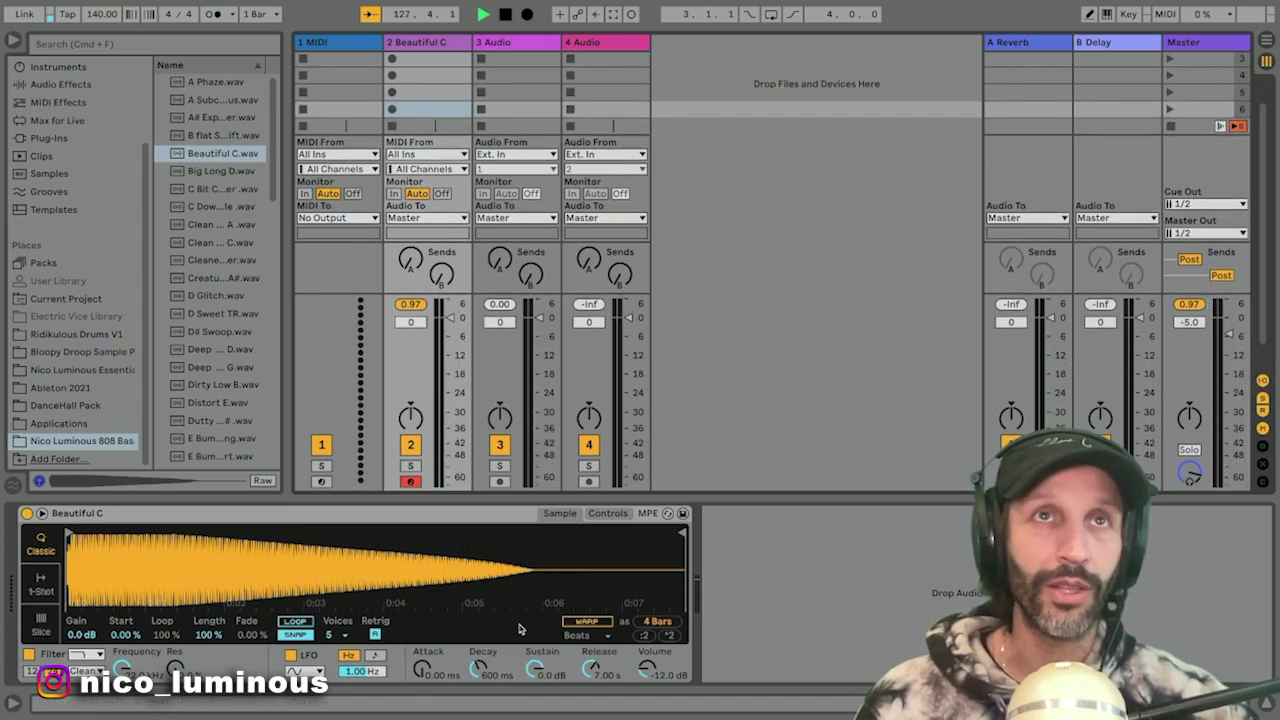
{"action": "left_click", "coordinate": [343, 635]}
{"action": "left_click", "coordinate": [337, 423]}
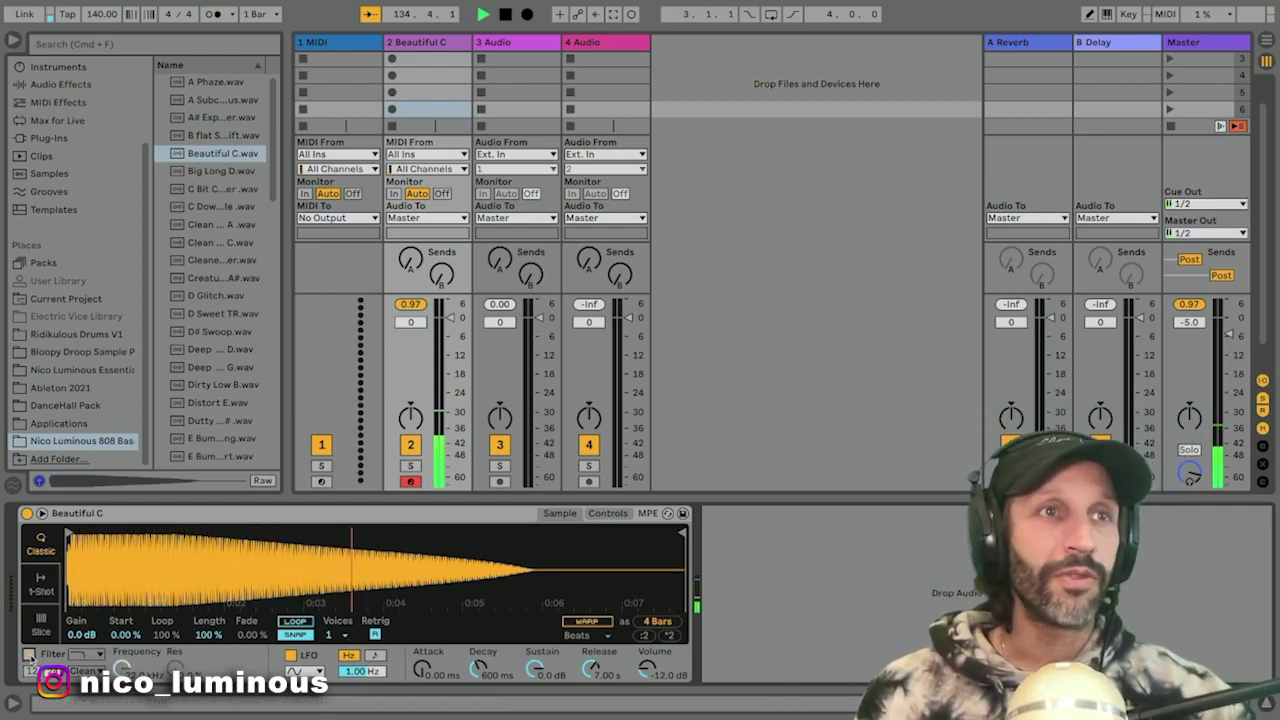
Step: Show Simpler's glide settings and set the Glide mode to Portamento, after briefly trying Glide
{"action": "left_click", "coordinate": [609, 513]}
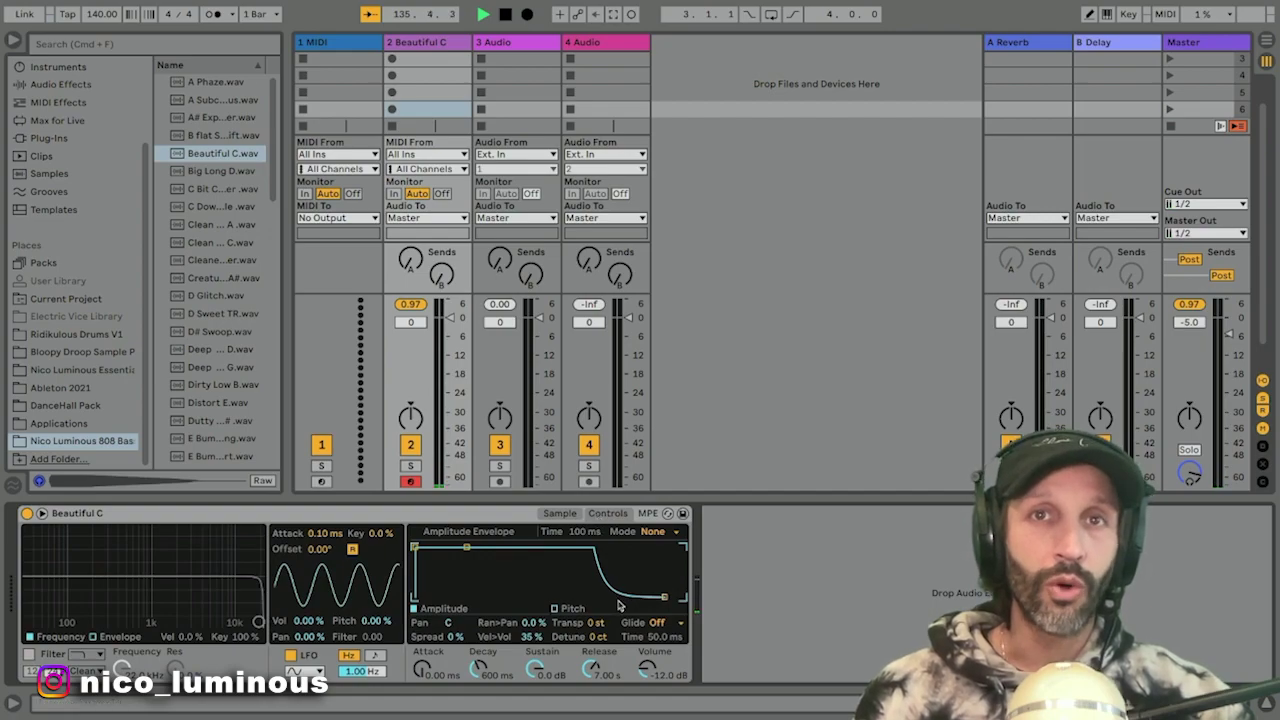
{"action": "left_click", "coordinate": [657, 623]}
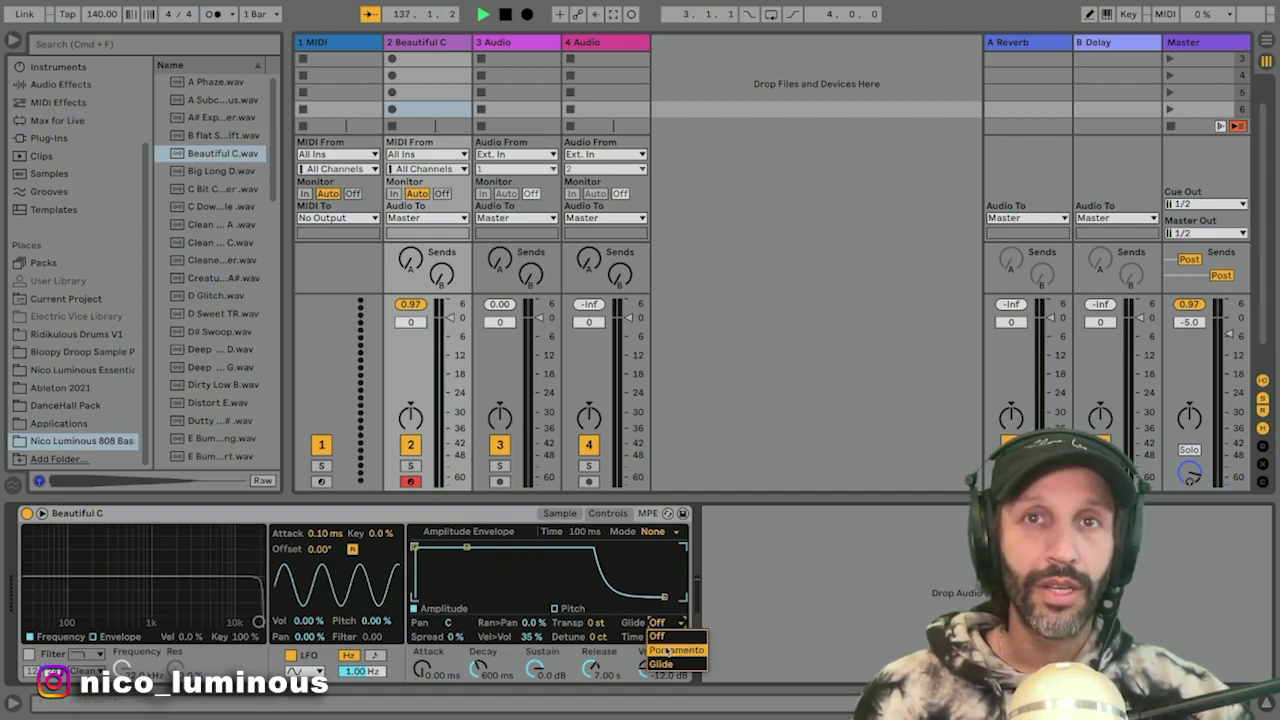
{"action": "left_click", "coordinate": [667, 650]}
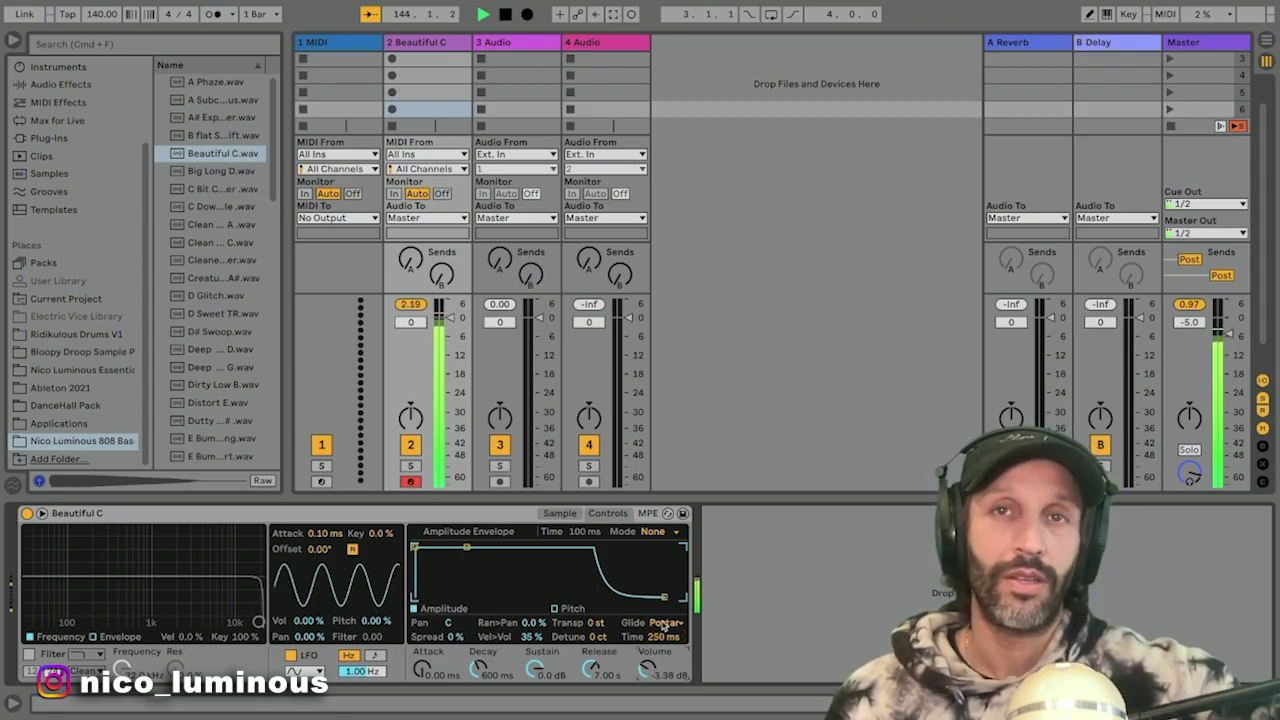
{"action": "left_click", "coordinate": [665, 625]}
{"action": "left_click", "coordinate": [656, 667]}
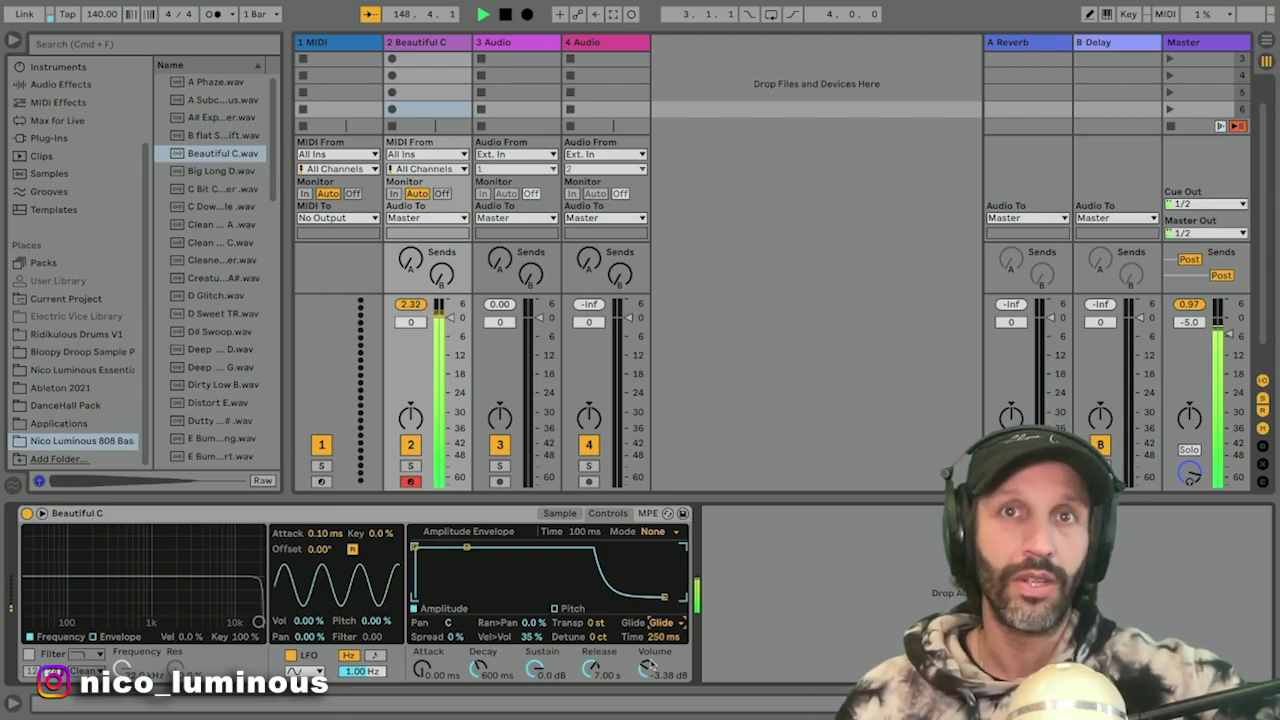
{"action": "left_click", "coordinate": [666, 623]}
{"action": "left_click", "coordinate": [662, 652]}
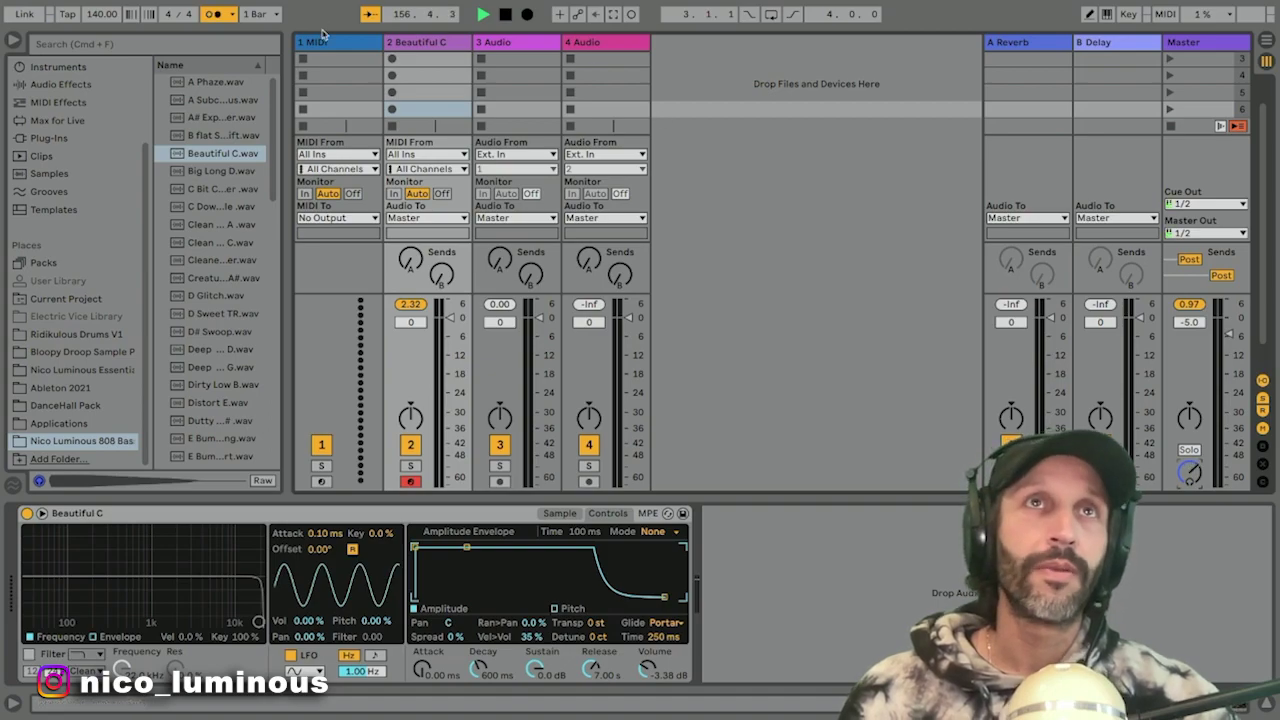
Step: Record a looping bass clip in an empty slot on track 2, relaunch it, and open its notes
{"action": "left_click", "coordinate": [392, 79]}
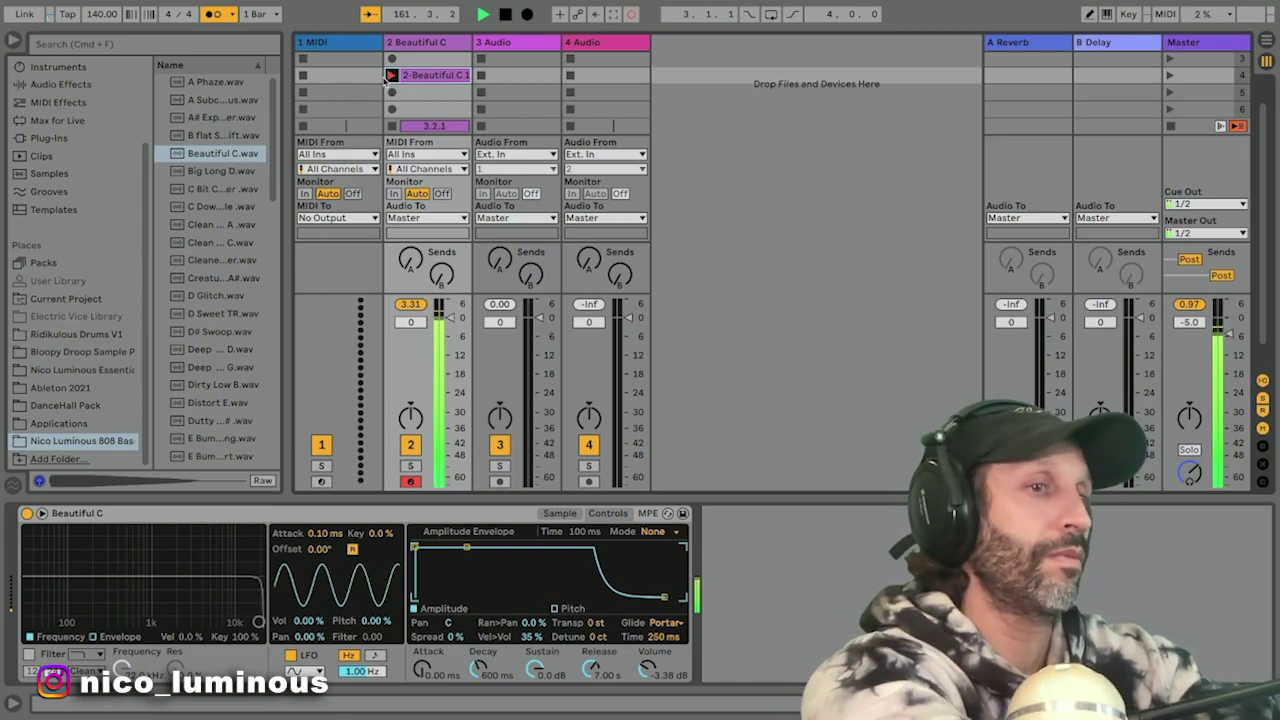
{"action": "left_click", "coordinate": [391, 76]}
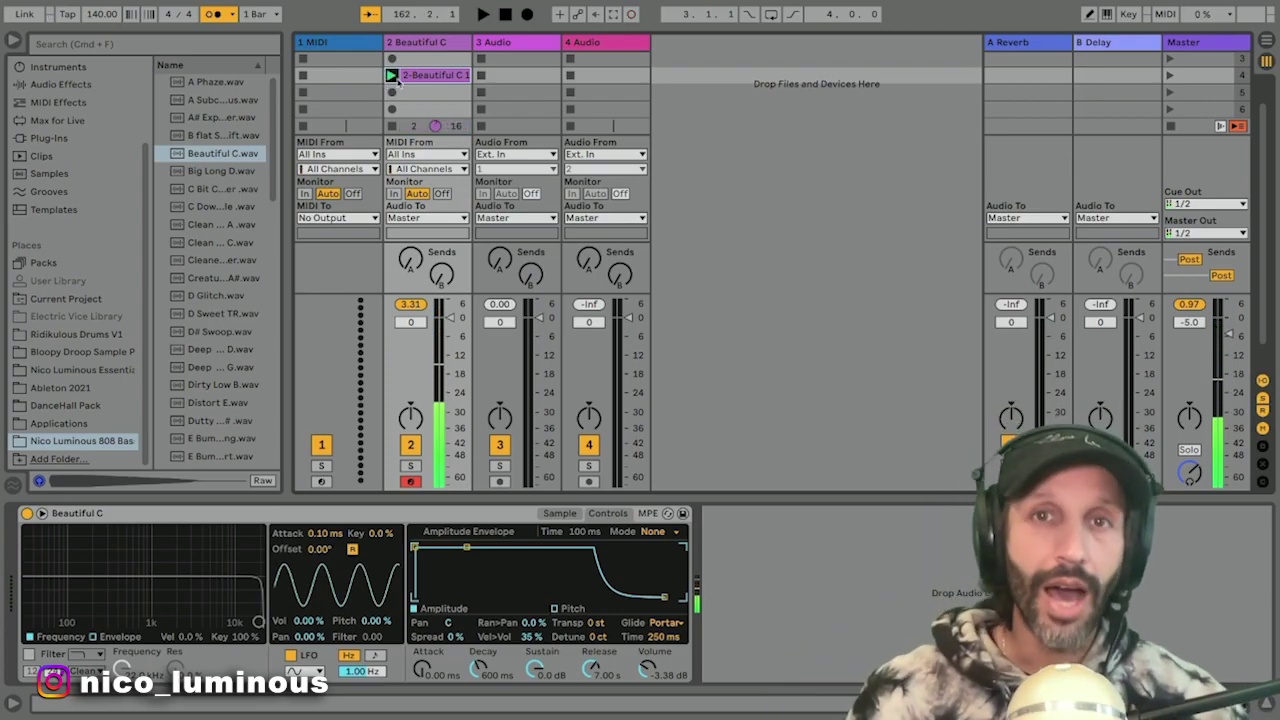
{"action": "key", "text": "space"}
{"action": "left_click", "coordinate": [391, 76]}
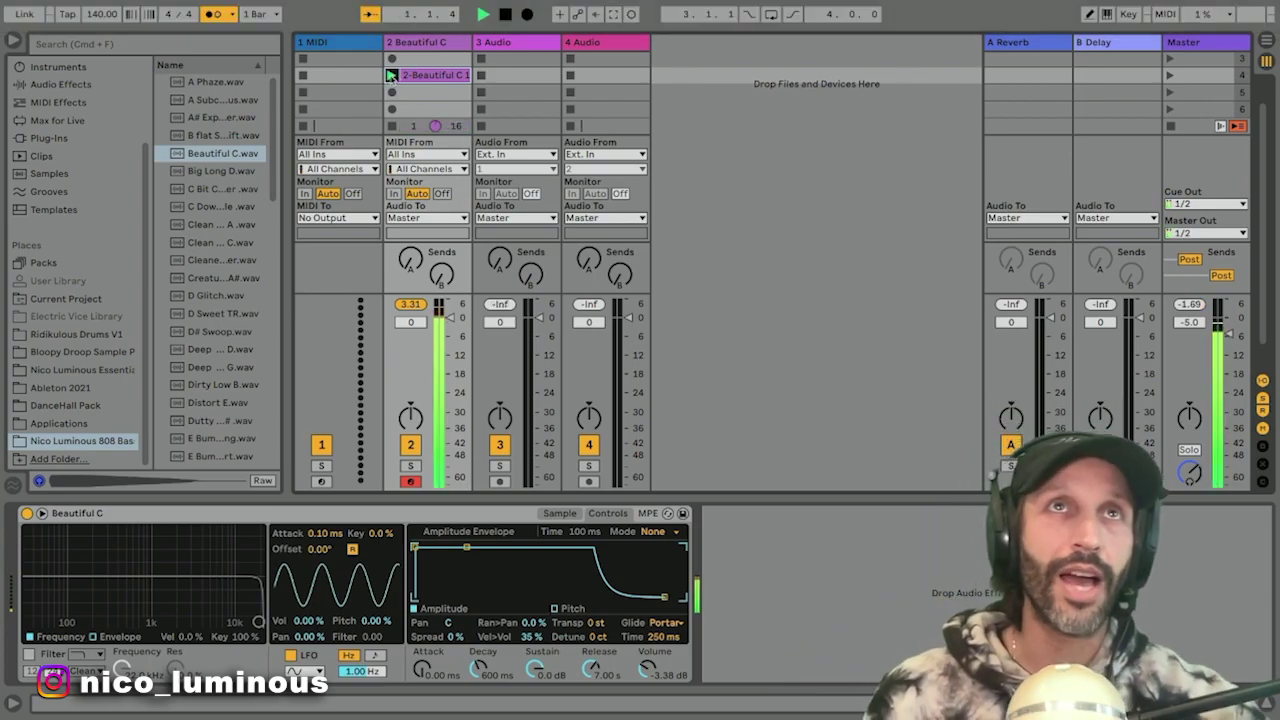
{"action": "left_click", "coordinate": [432, 82]}
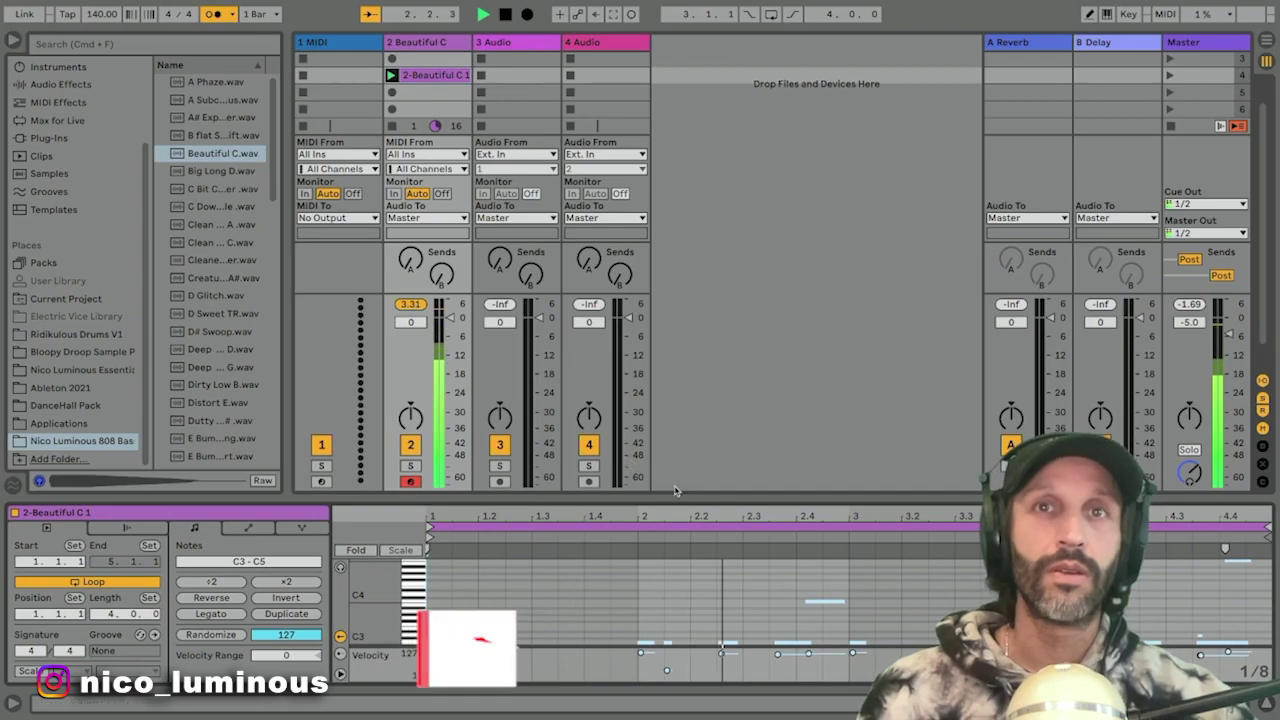
Step: Enlarge the note editor, enable Fold, and play the clip to listen
{"action": "left_click_drag", "start_coordinate": [678, 494], "coordinate": [678, 280]}
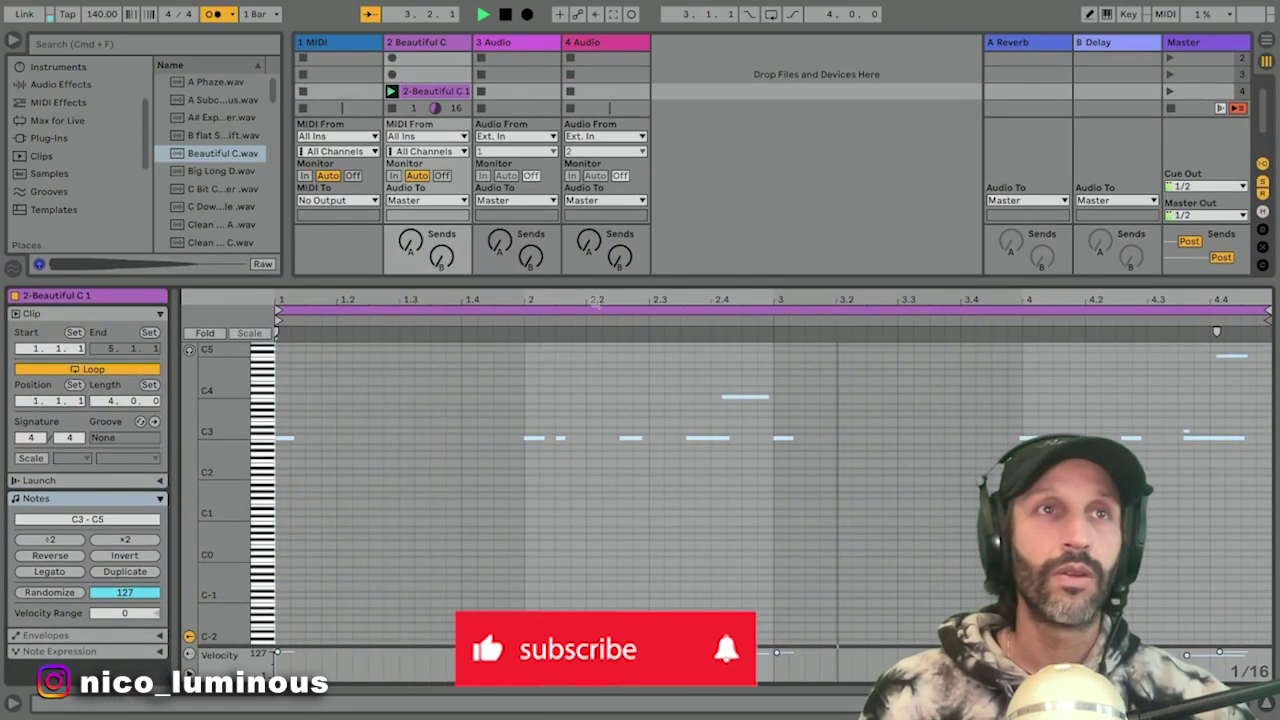
{"action": "left_click", "coordinate": [205, 333]}
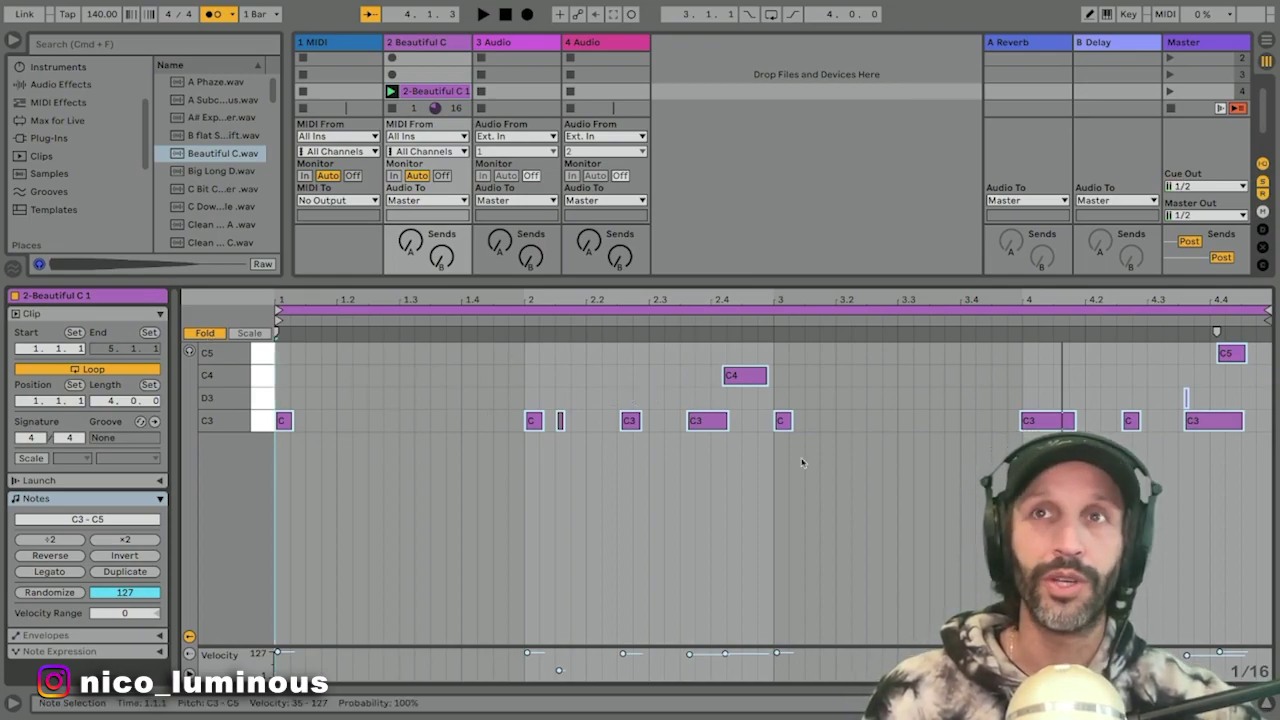
{"action": "left_click", "coordinate": [1033, 424]}
{"action": "key", "text": "space"}
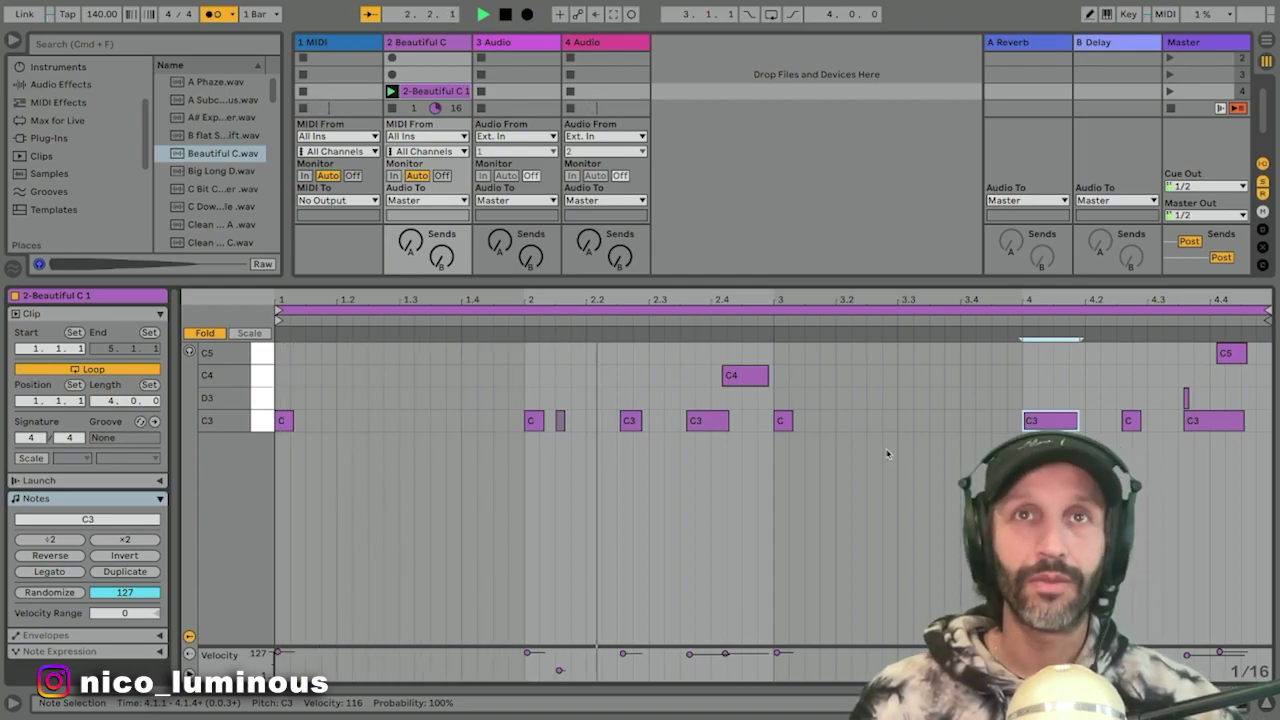
{"action": "key", "text": "space"}
Step: Delete the short quiet note after beat 2 and return to the Simpler settings
{"action": "left_click", "coordinate": [560, 421]}
{"action": "key", "text": "Delete"}
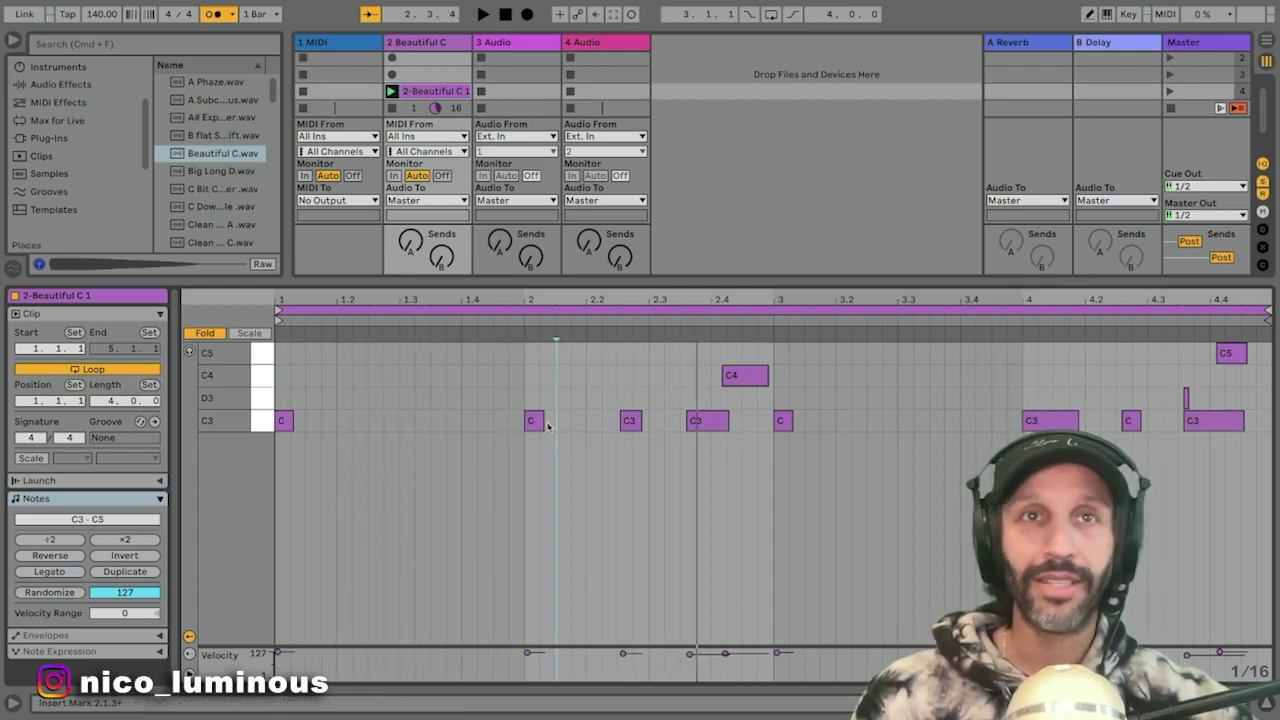
{"action": "key", "text": "space"}
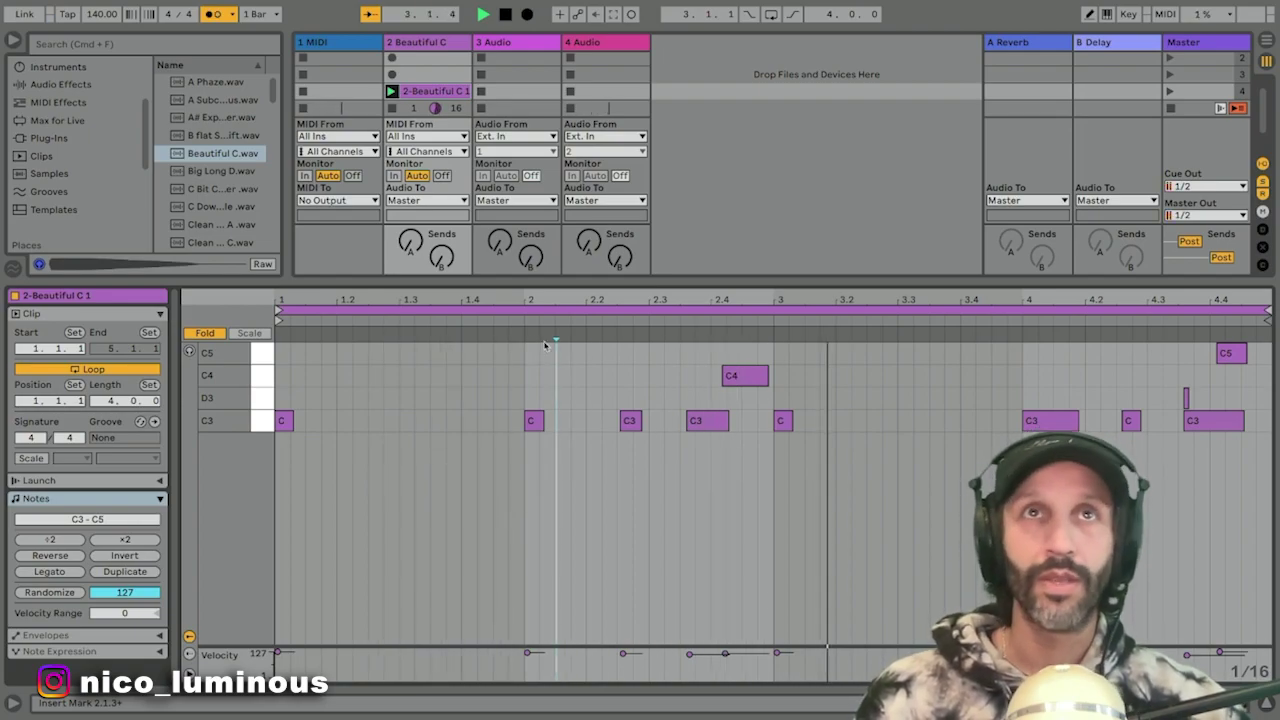
{"action": "left_click", "coordinate": [440, 47]}
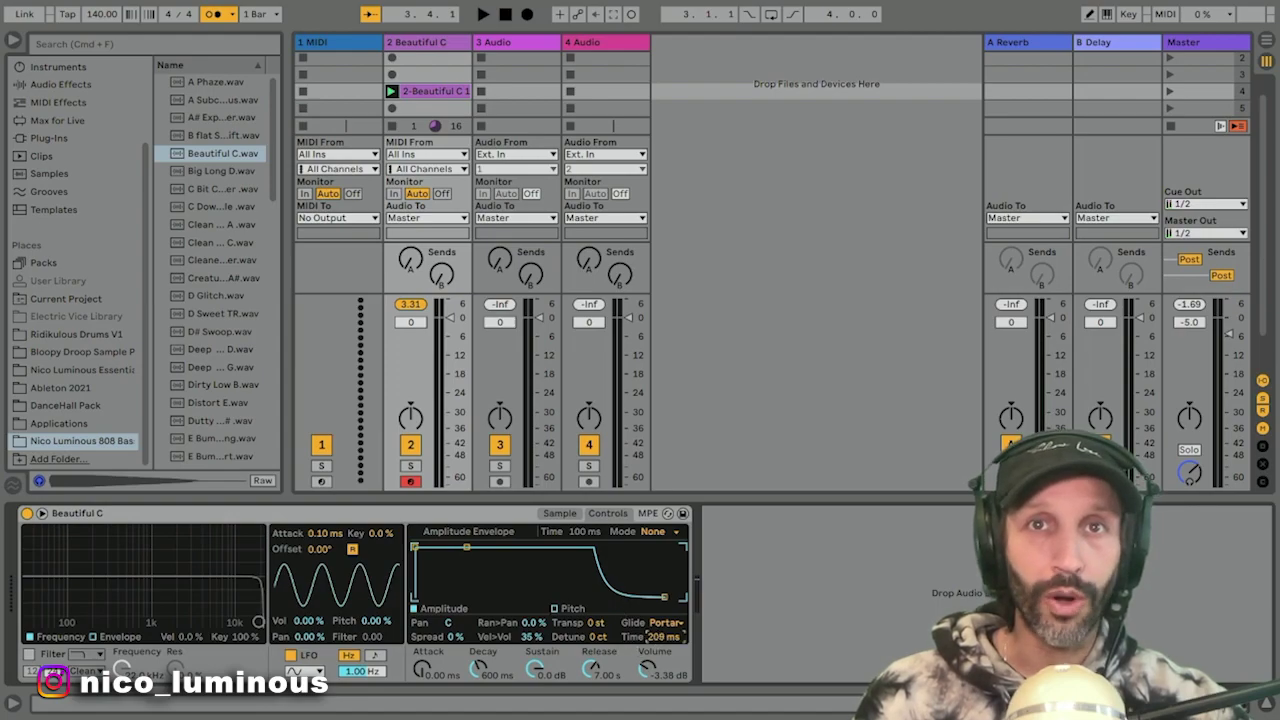
Step: Play the bass clip to hear the 808 with its 146 ms glide
{"action": "key", "text": "space"}
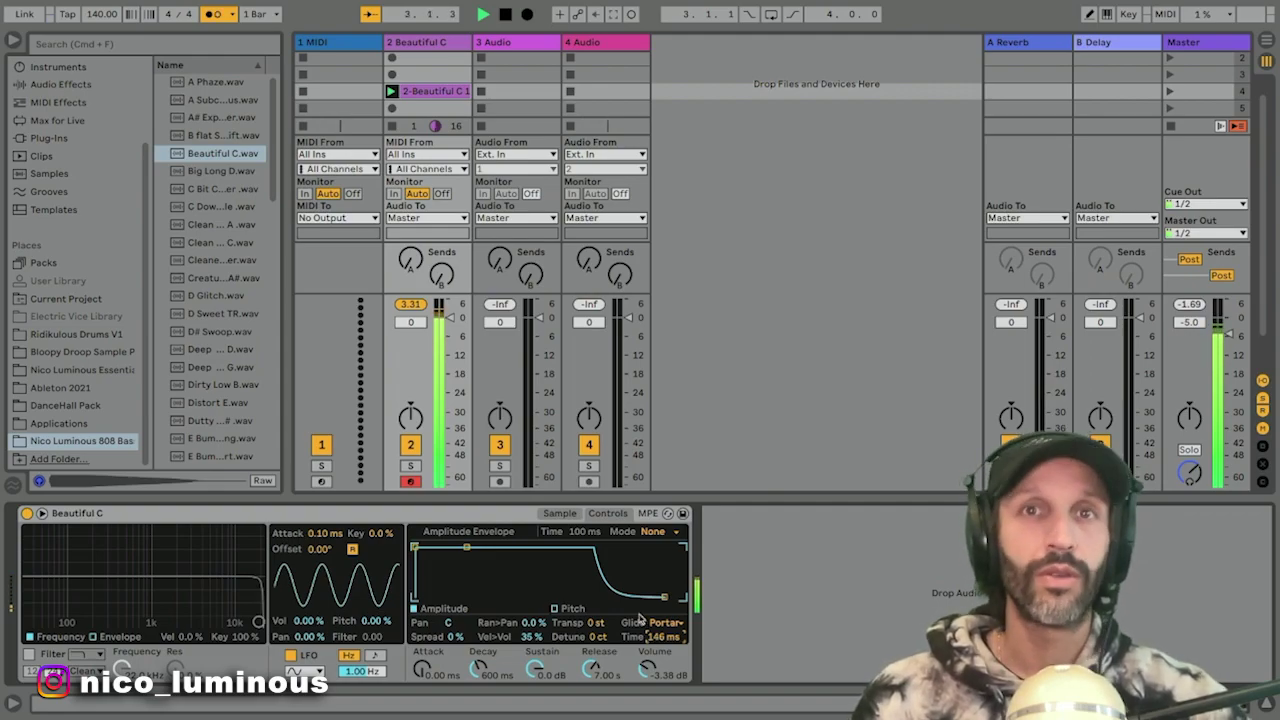
Step: Nudge the bass clip's C4 note one sixteenth earlier and play it back
{"action": "double_click", "coordinate": [433, 93]}
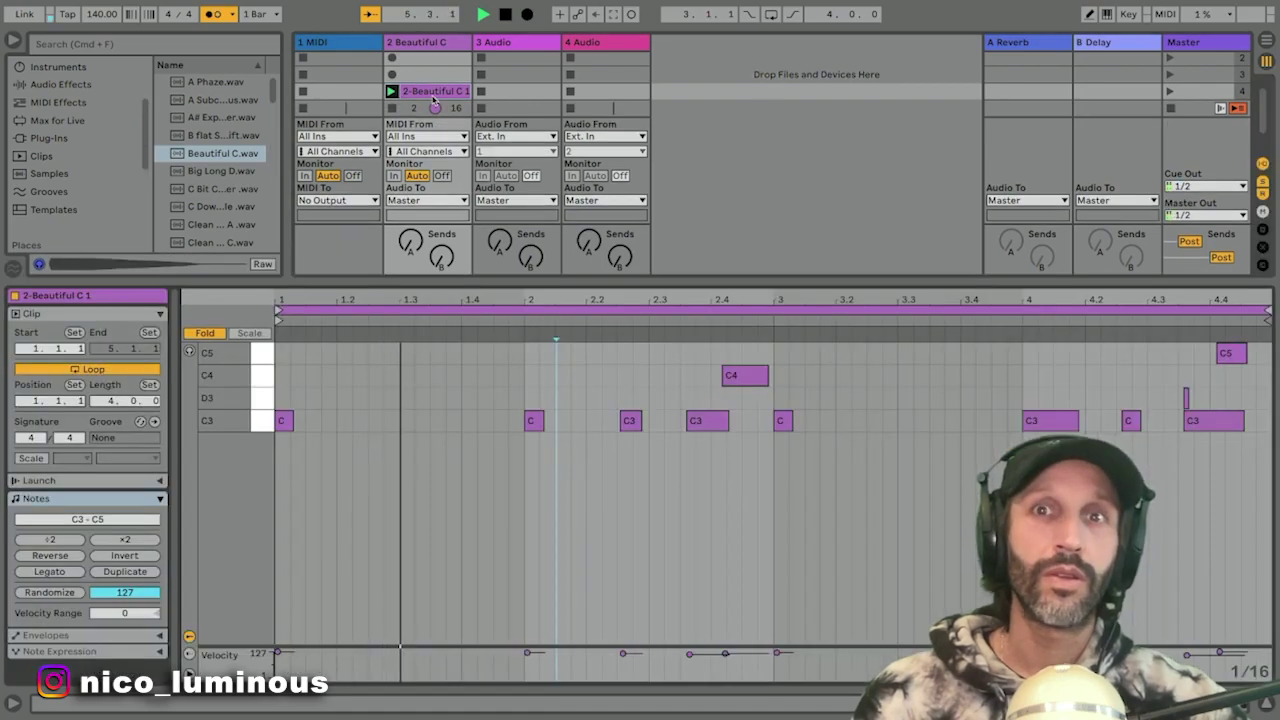
{"action": "left_click", "coordinate": [731, 376]}
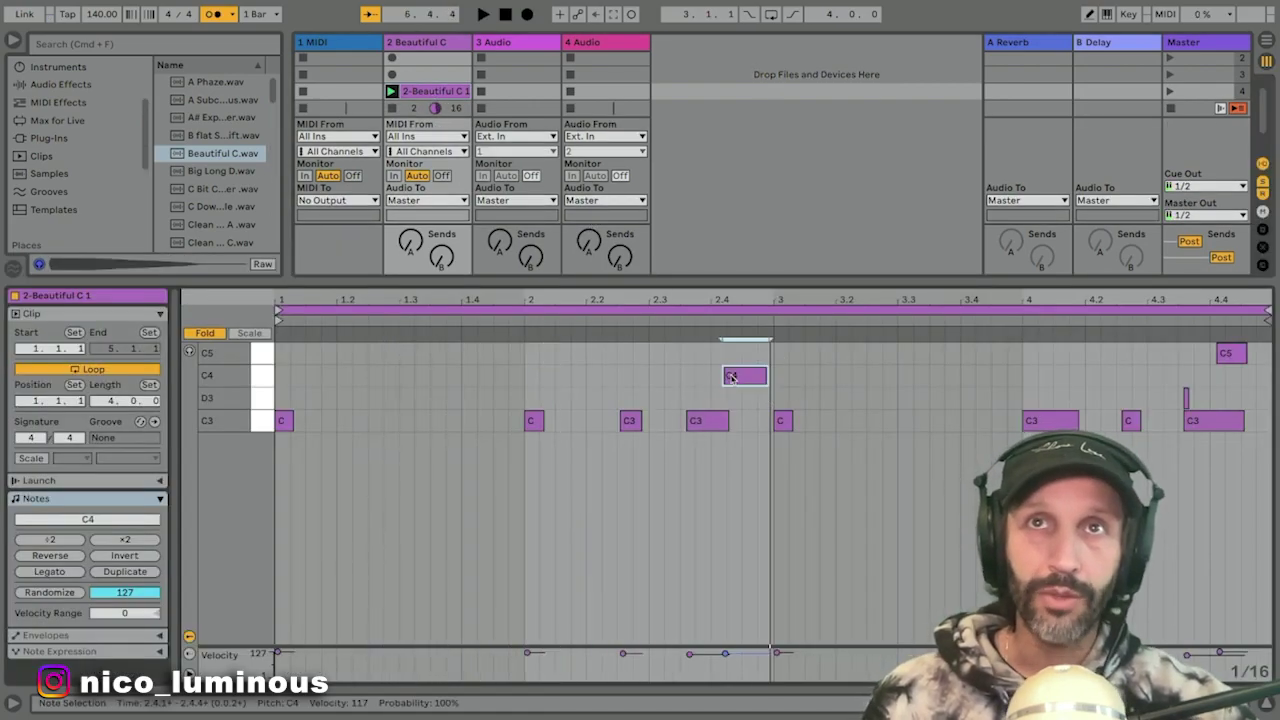
{"action": "key", "text": "Left"}
{"action": "key", "text": "space"}
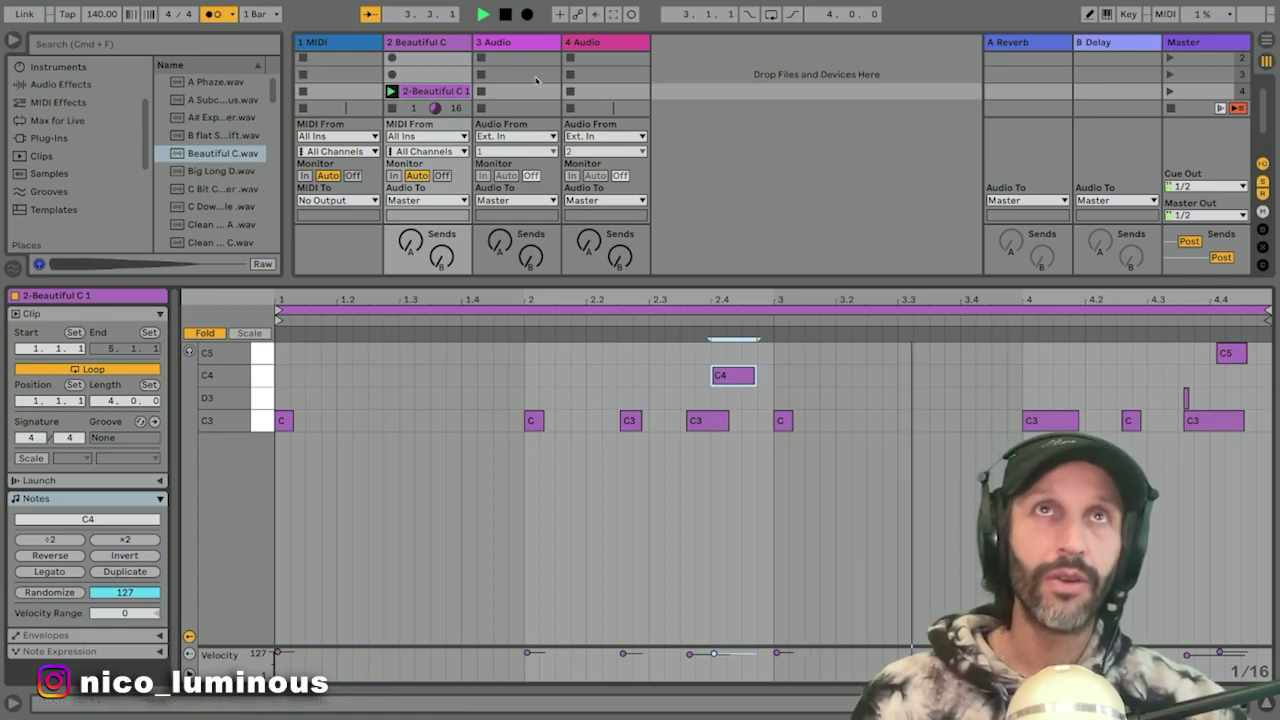
Step: Return to Simpler and raise the Glide Time to 359 ms
{"action": "key", "text": "shift+Tab"}
{"action": "key", "text": "space"}
{"action": "left_click_drag", "start_coordinate": [663, 637], "coordinate": [663, 660]}
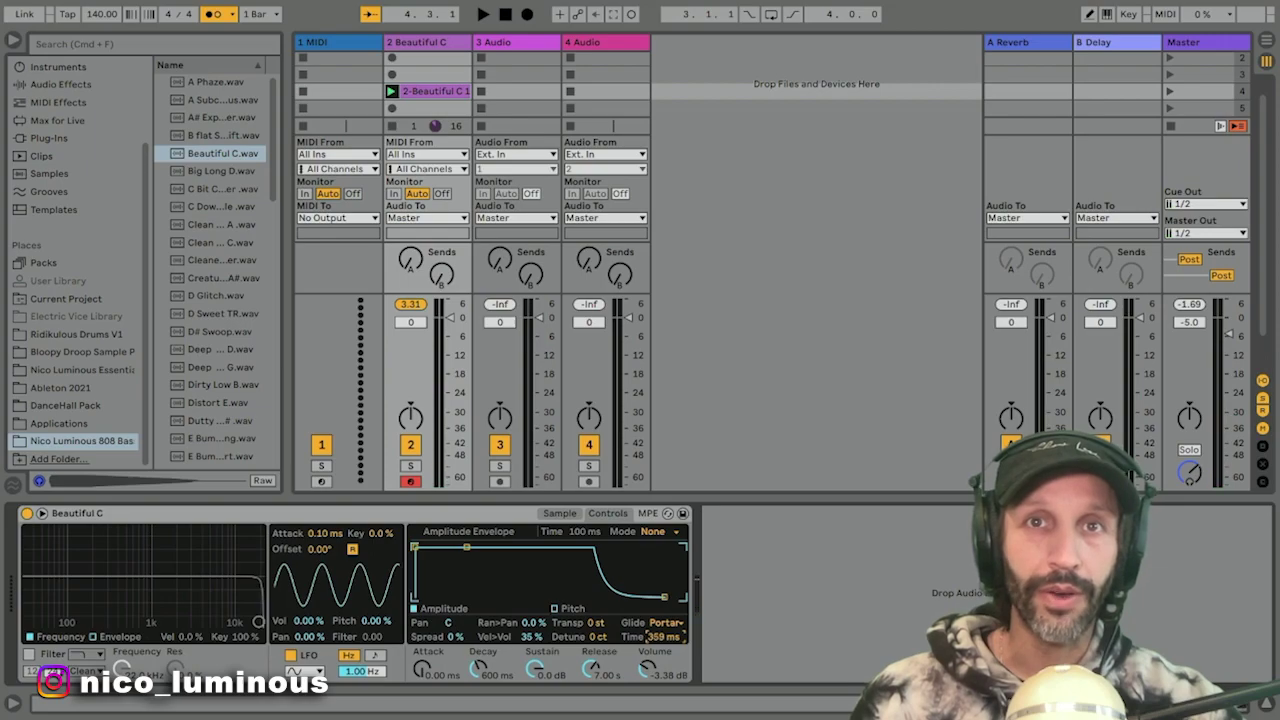
Step: Load a Saturator from Audio Effects onto the Beautiful C track
{"action": "key", "text": "space"}
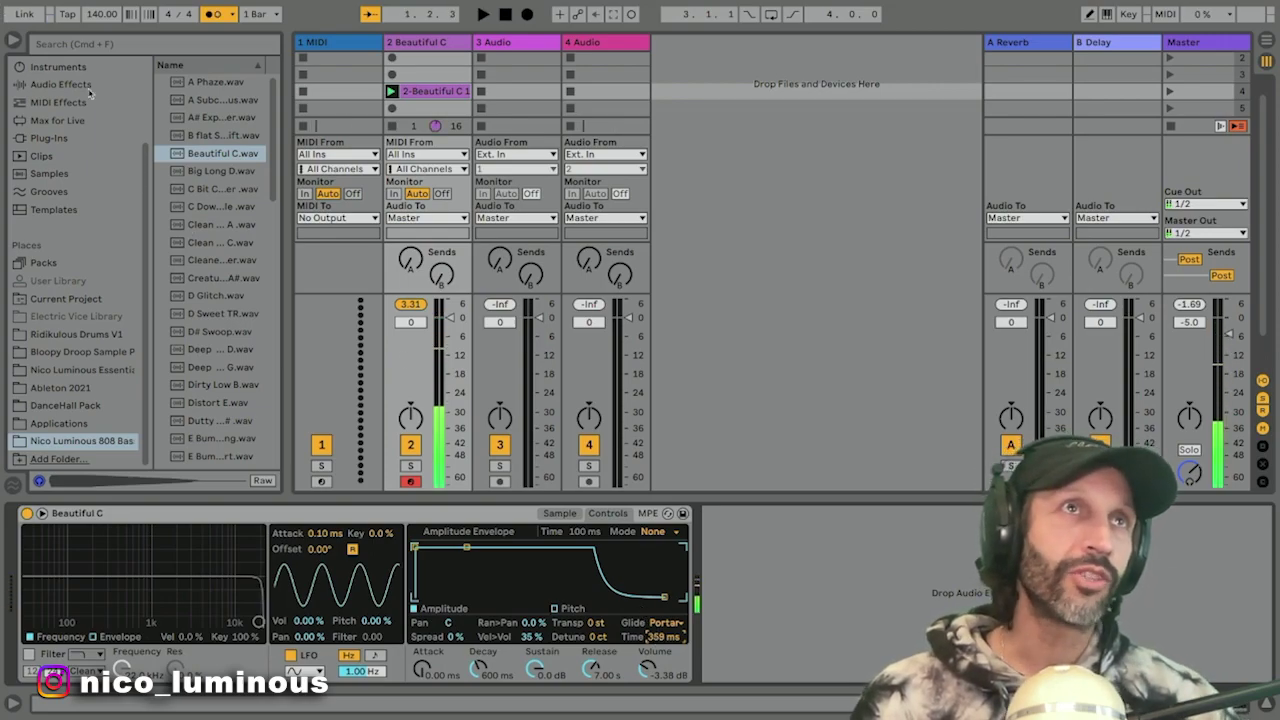
{"action": "scroll", "coordinate": [90, 92], "scroll_direction": "up", "scroll_amount": 3}
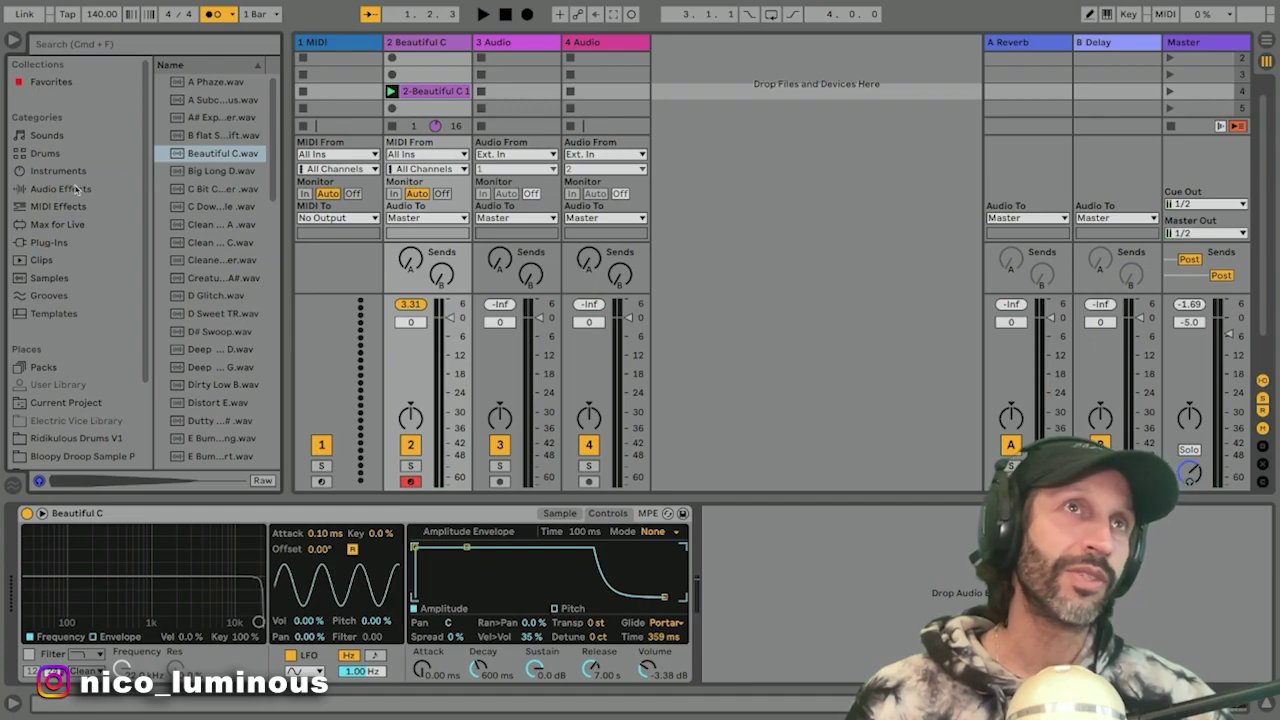
{"action": "left_click", "coordinate": [62, 188]}
{"action": "scroll", "coordinate": [178, 295], "scroll_direction": "down", "scroll_amount": 5}
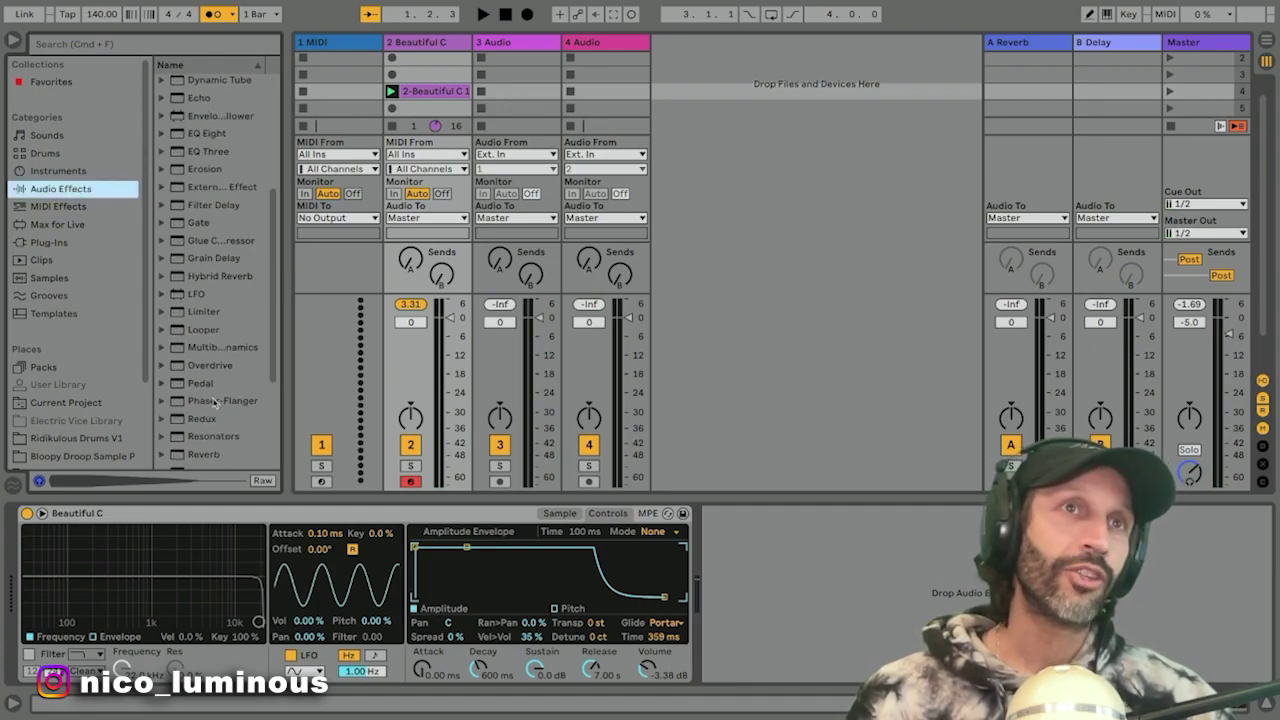
{"action": "scroll", "coordinate": [213, 402], "scroll_direction": "down", "scroll_amount": 3}
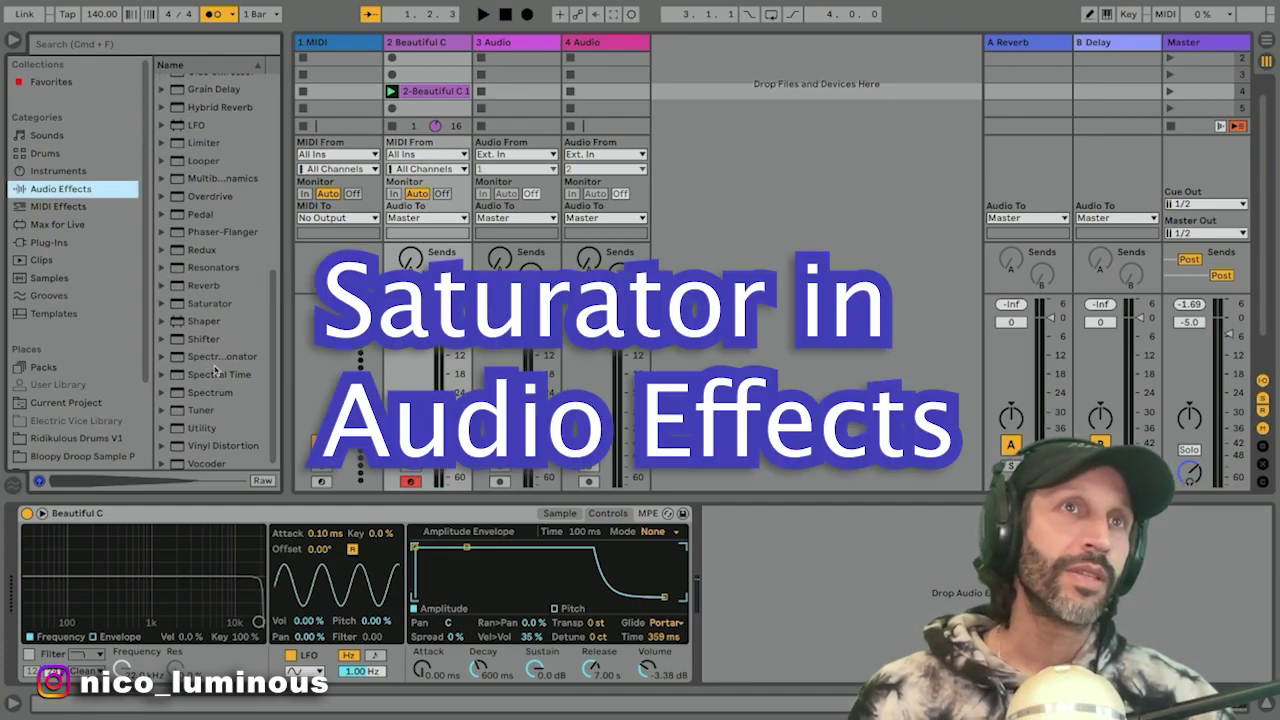
{"action": "left_click", "coordinate": [210, 305]}
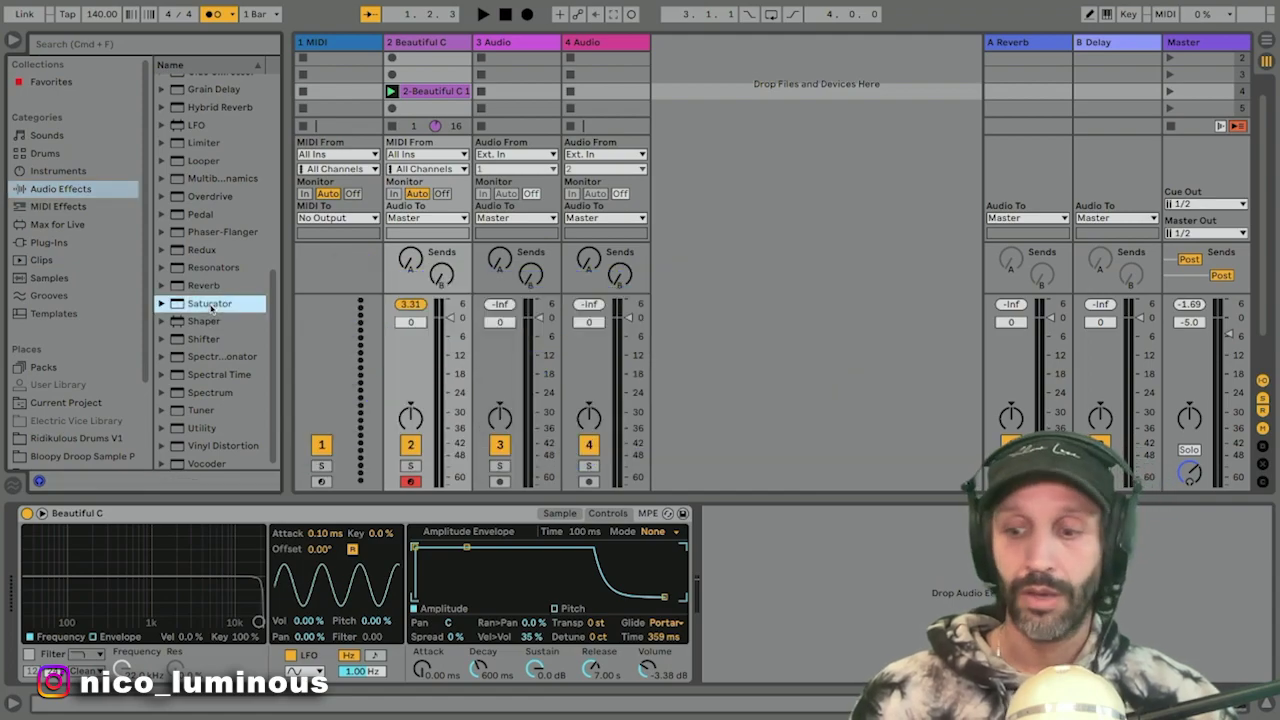
{"action": "double_click", "coordinate": [210, 305]}
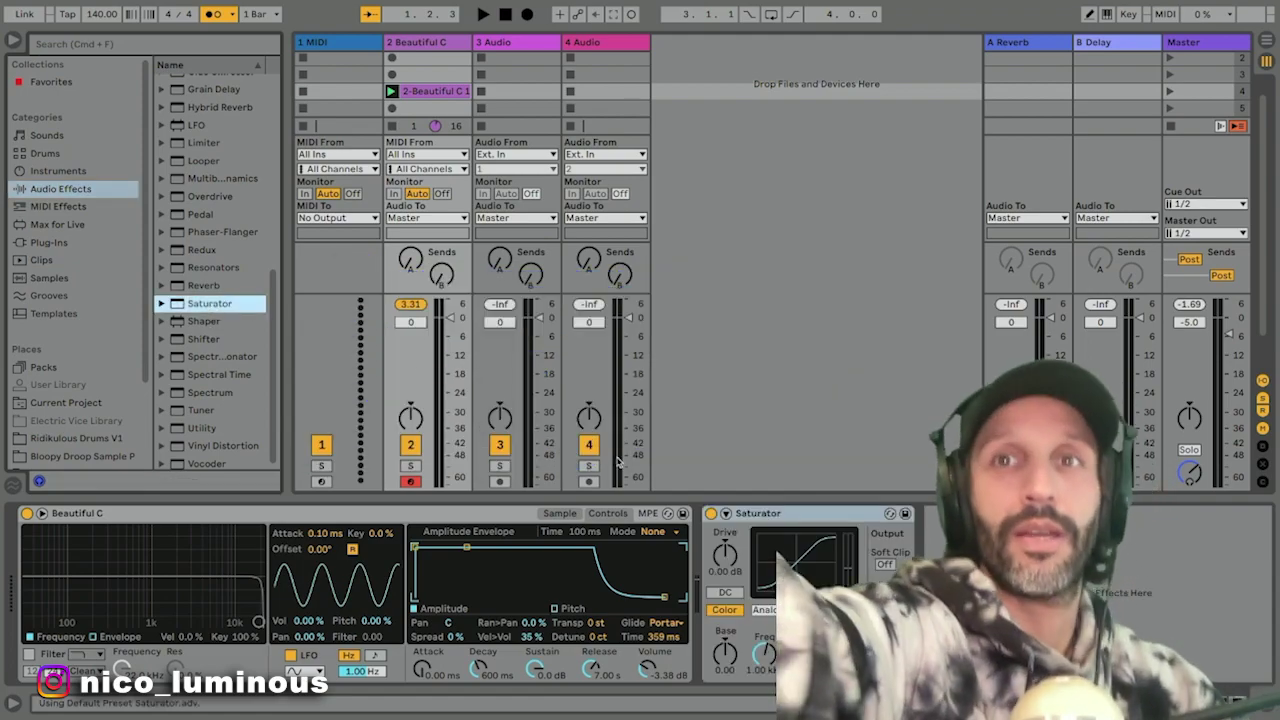
Step: Raise the Saturator Drive to 6.71 dB and choose the Soft Sine curve
{"action": "key", "text": "space"}
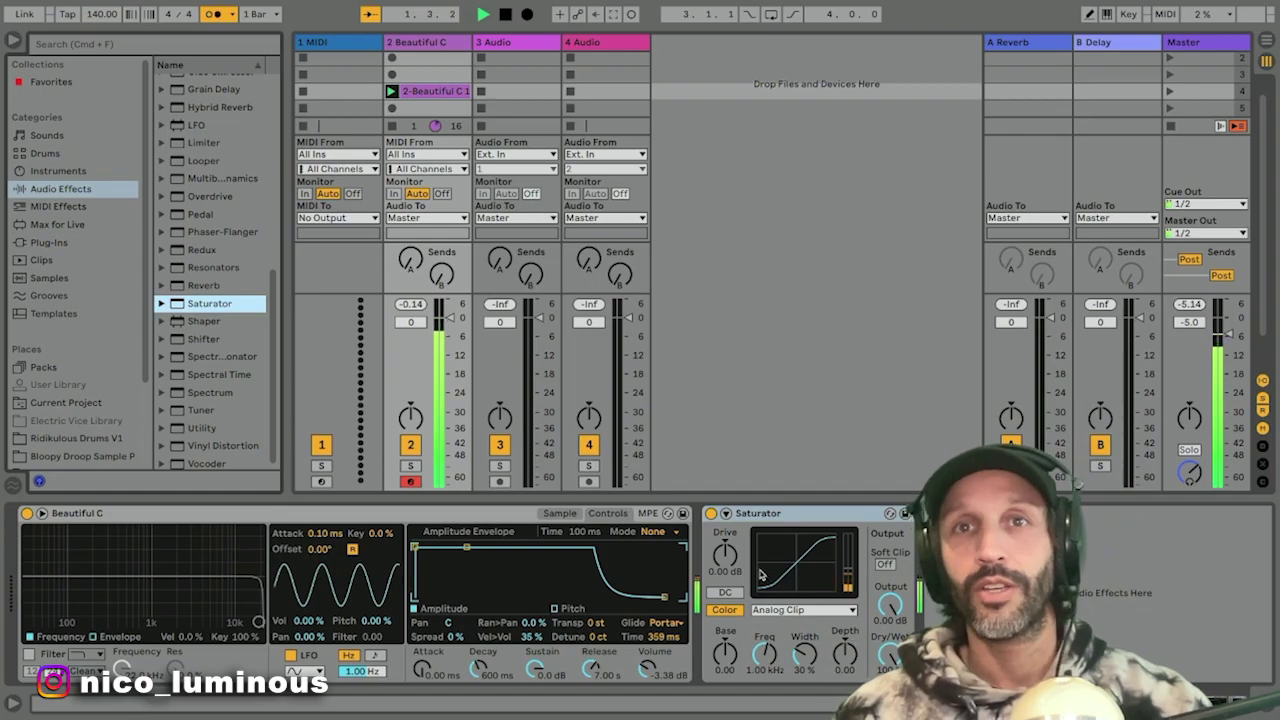
{"action": "left_click_drag", "start_coordinate": [725, 555], "coordinate": [725, 540]}
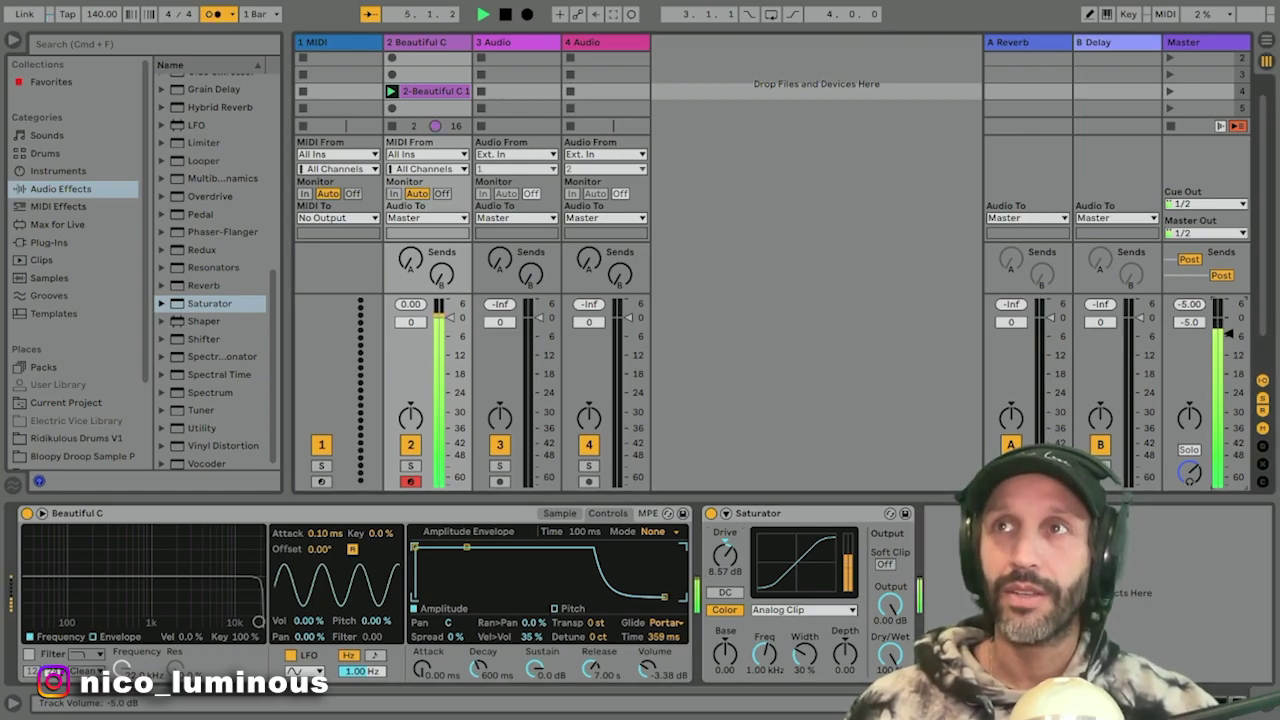
{"action": "left_click_drag", "start_coordinate": [725, 555], "coordinate": [725, 545]}
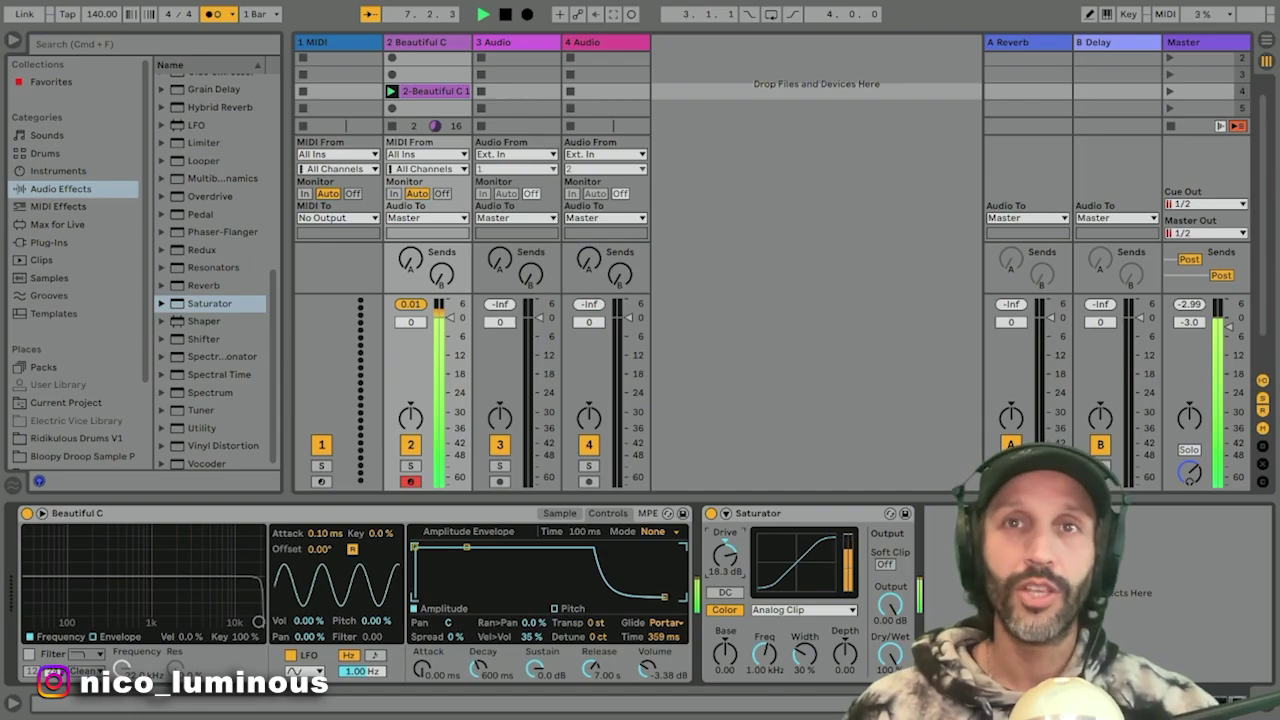
{"action": "left_click", "coordinate": [770, 607]}
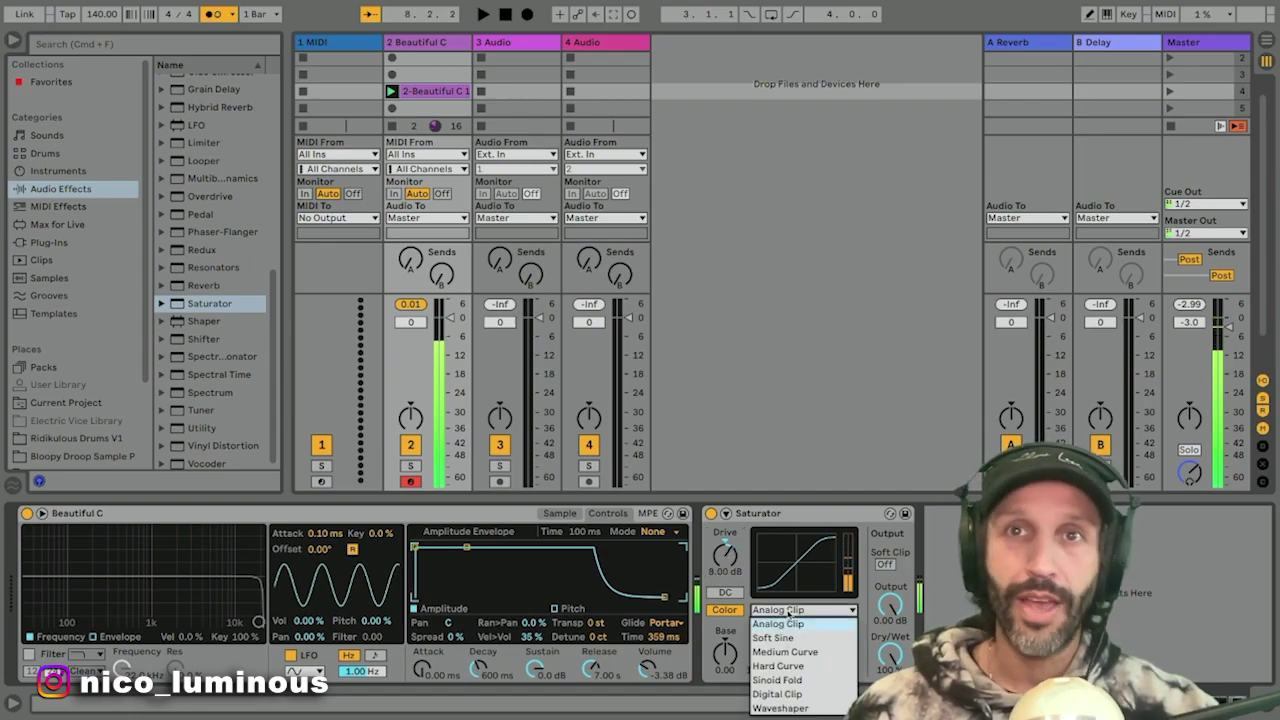
{"action": "left_click", "coordinate": [770, 558]}
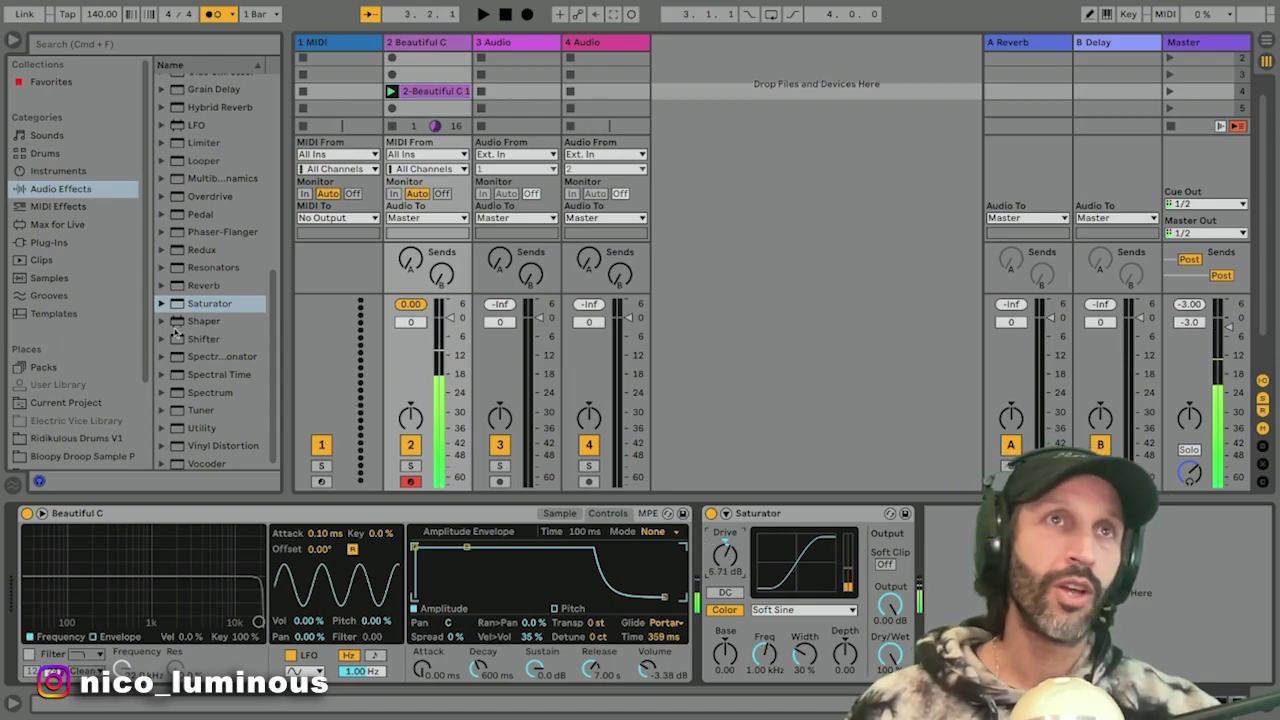
Step: Add Redux to the 808 track, lower its sample rate while listening, then switch it off
{"action": "double_click", "coordinate": [203, 251]}
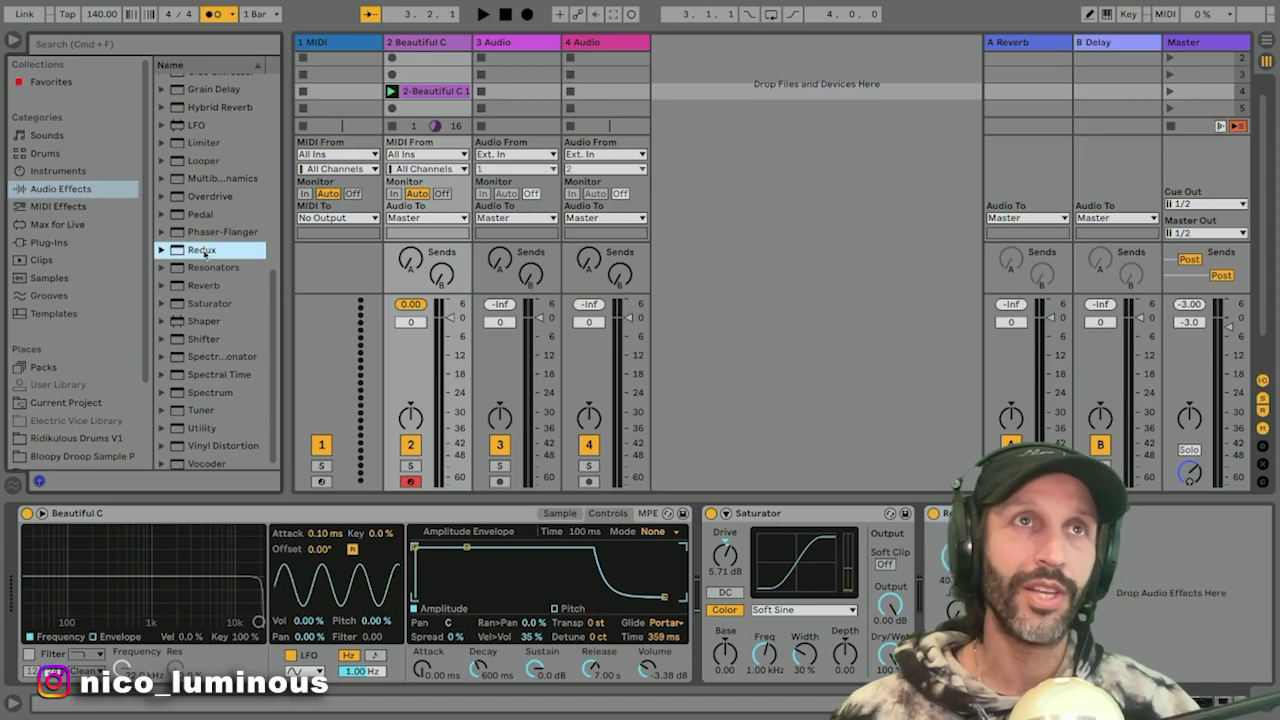
{"action": "key", "text": "space"}
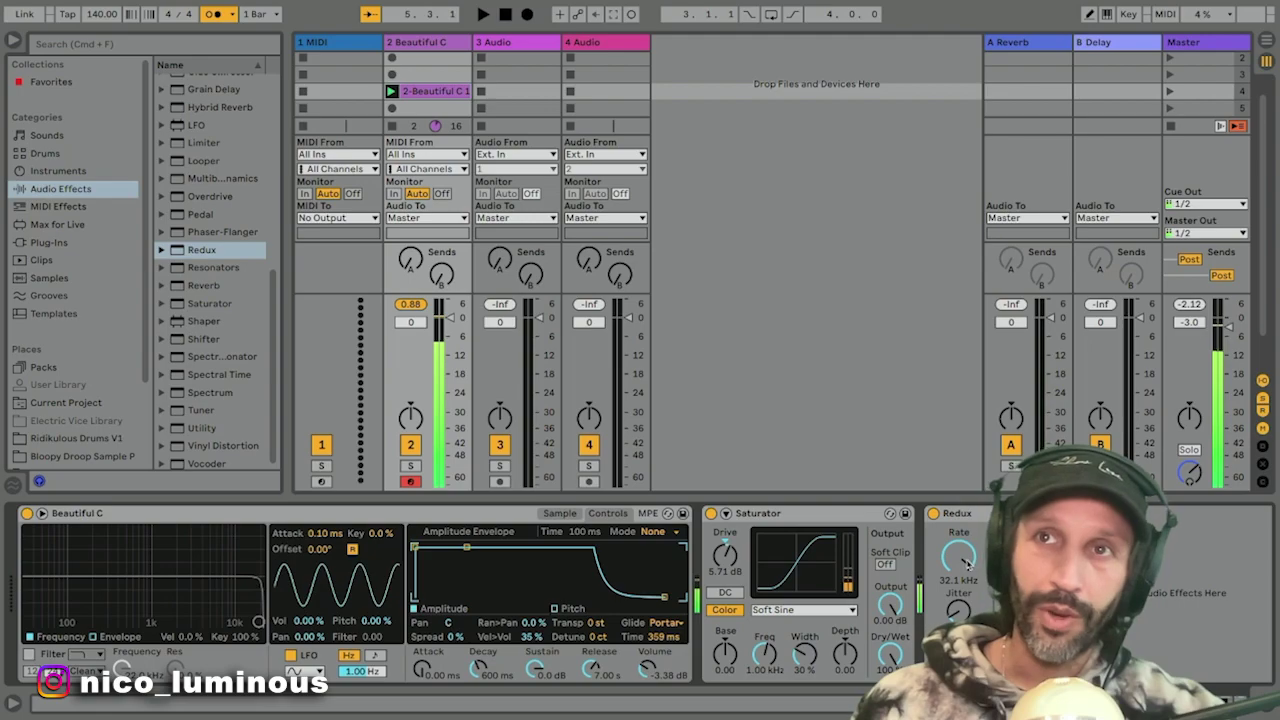
{"action": "left_click_drag", "start_coordinate": [966, 563], "coordinate": [966, 610]}
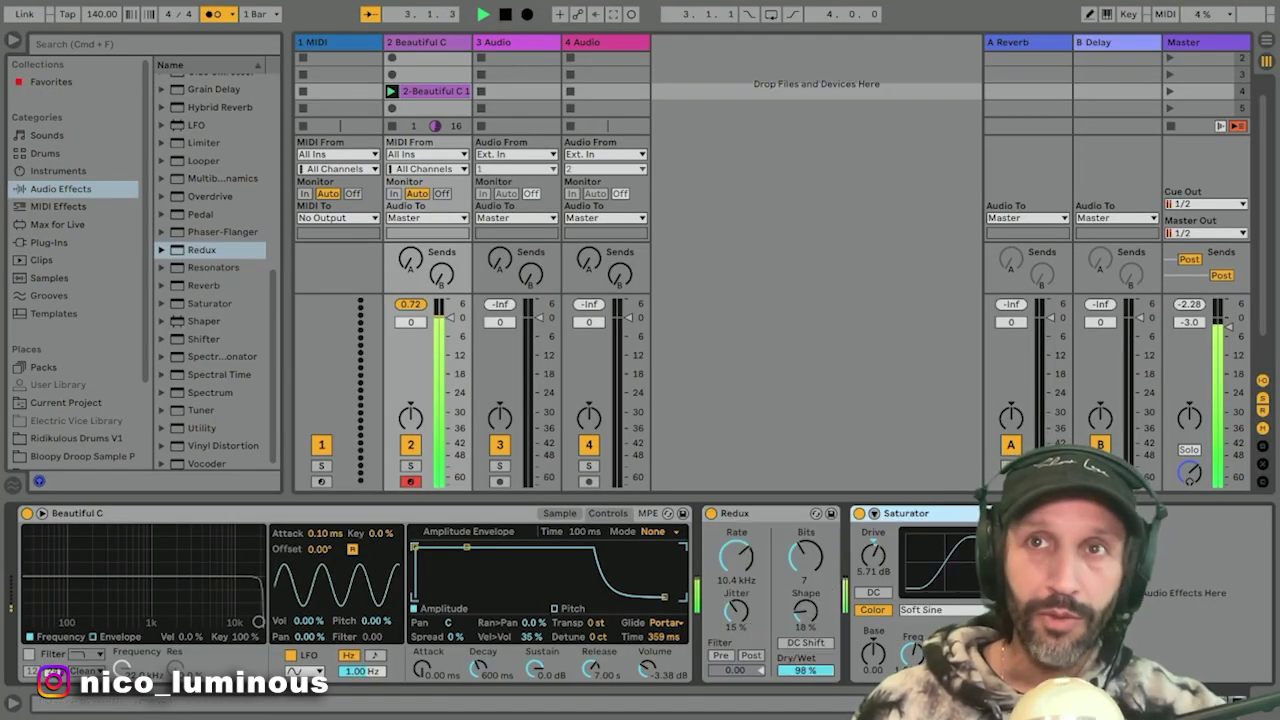
{"action": "left_click_drag", "start_coordinate": [736, 556], "coordinate": [736, 592]}
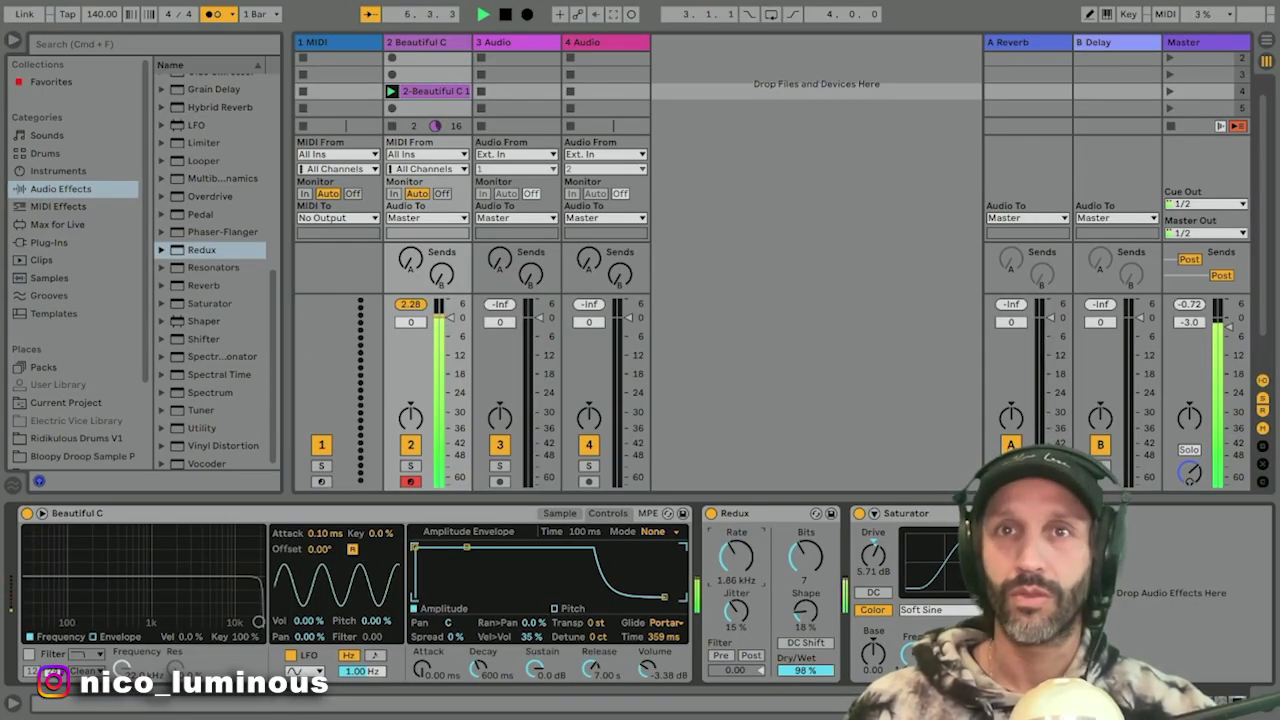
{"action": "left_click", "coordinate": [711, 513]}
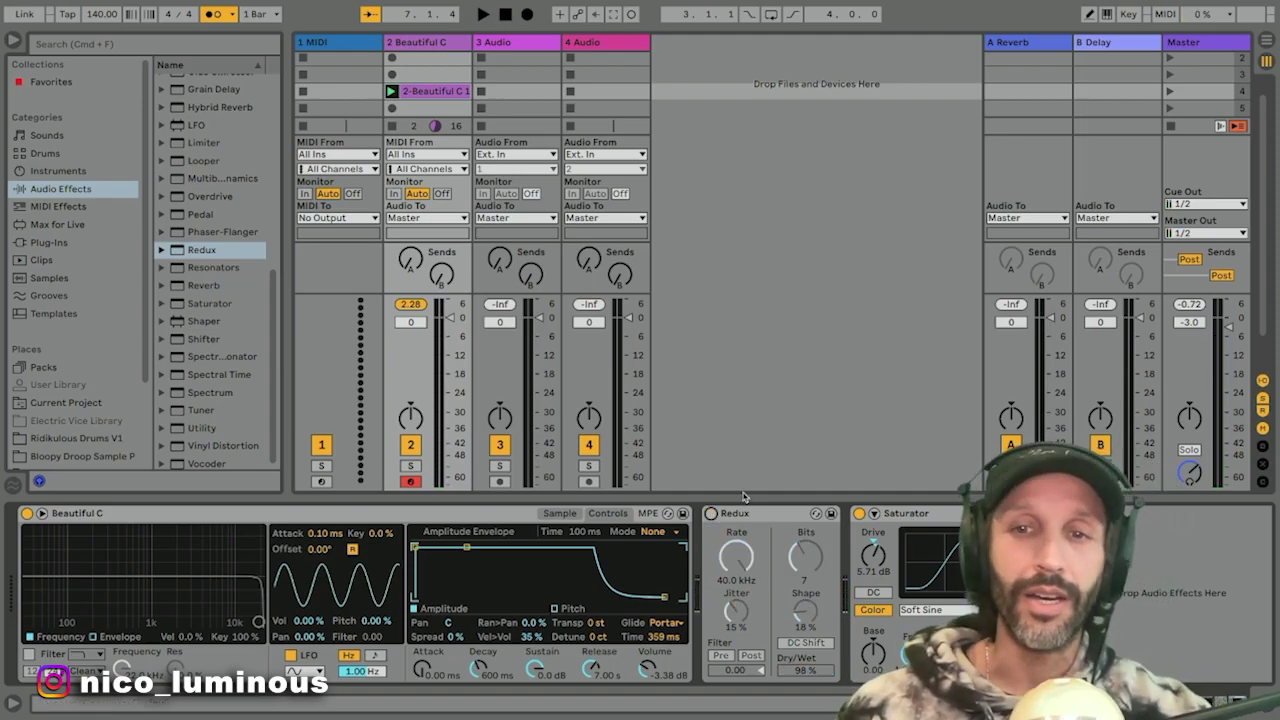
{"action": "key", "text": "space"}
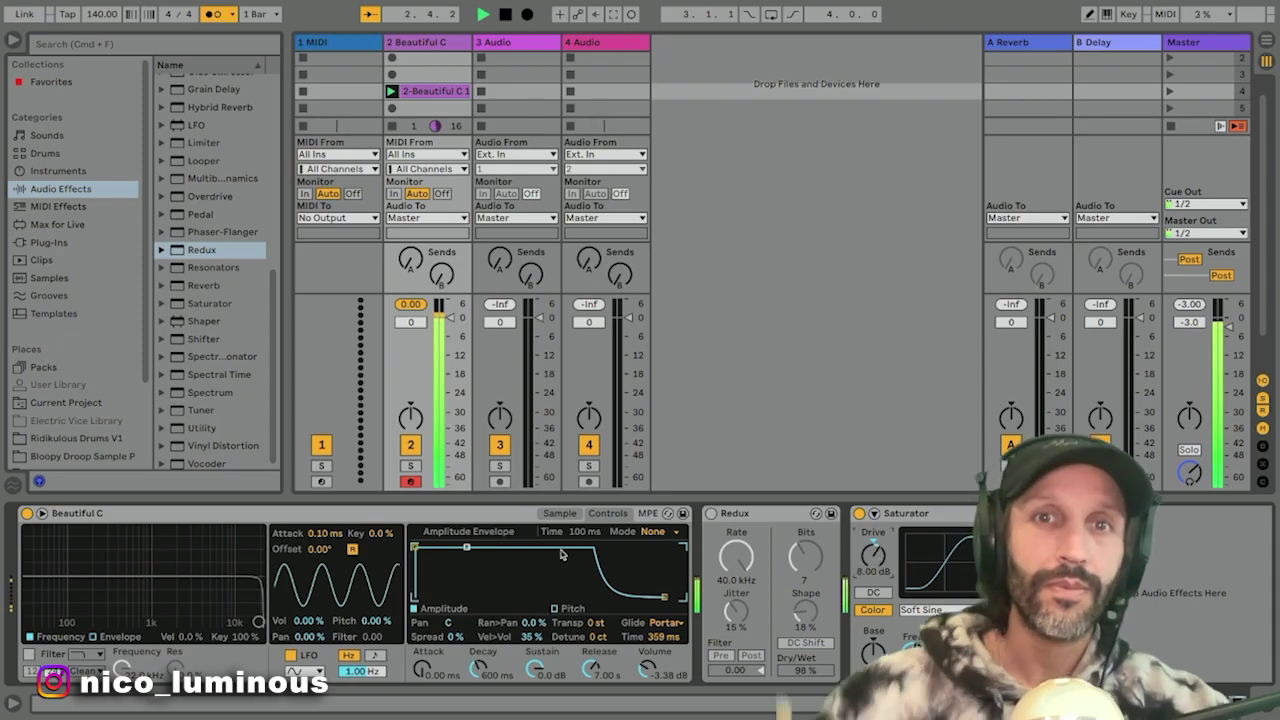
{"action": "key", "text": "space"}
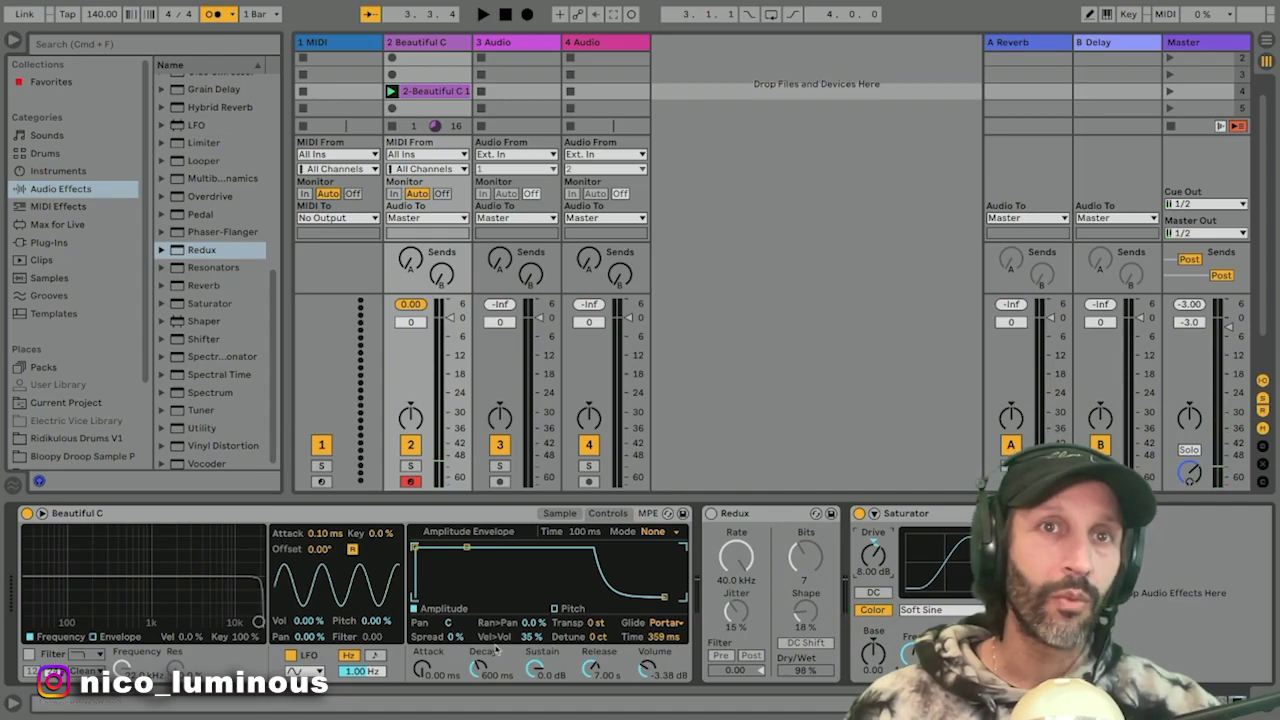
Step: Show the 808 sample view in Simpler and raise Release from 7.00 s to 23.0 s during playback
{"action": "left_click", "coordinate": [559, 513]}
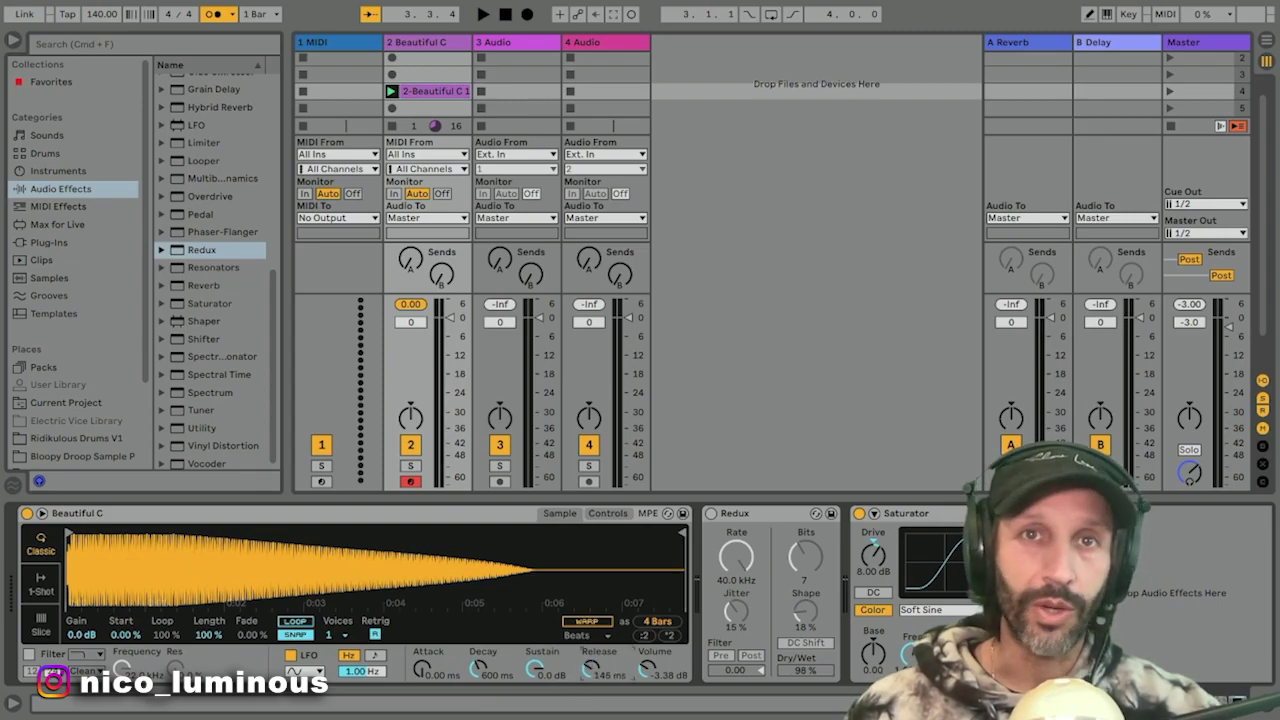
{"action": "key", "text": "space"}
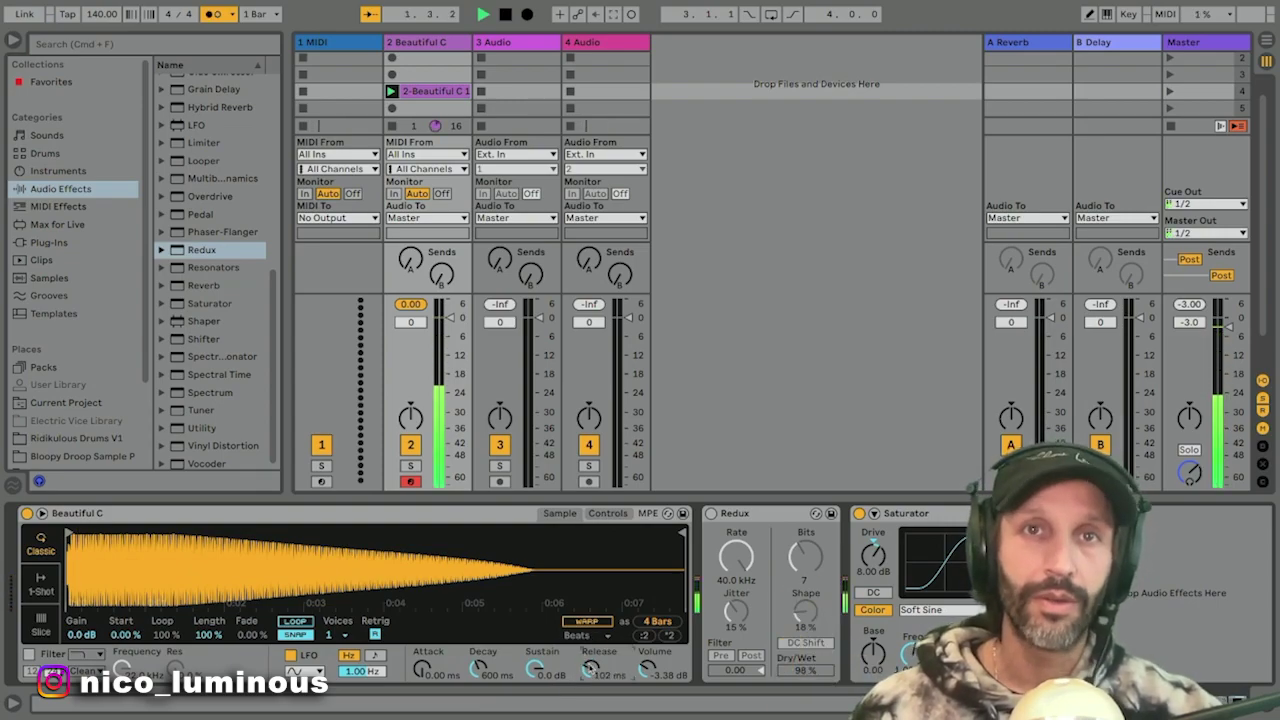
{"action": "mouse_move", "coordinate": [591, 668]}
{"action": "left_mouse_down"}
{"action": "mouse_move", "coordinate": [591, 640]}
{"action": "mouse_move", "coordinate": [593, 670]}
{"action": "left_mouse_up"}
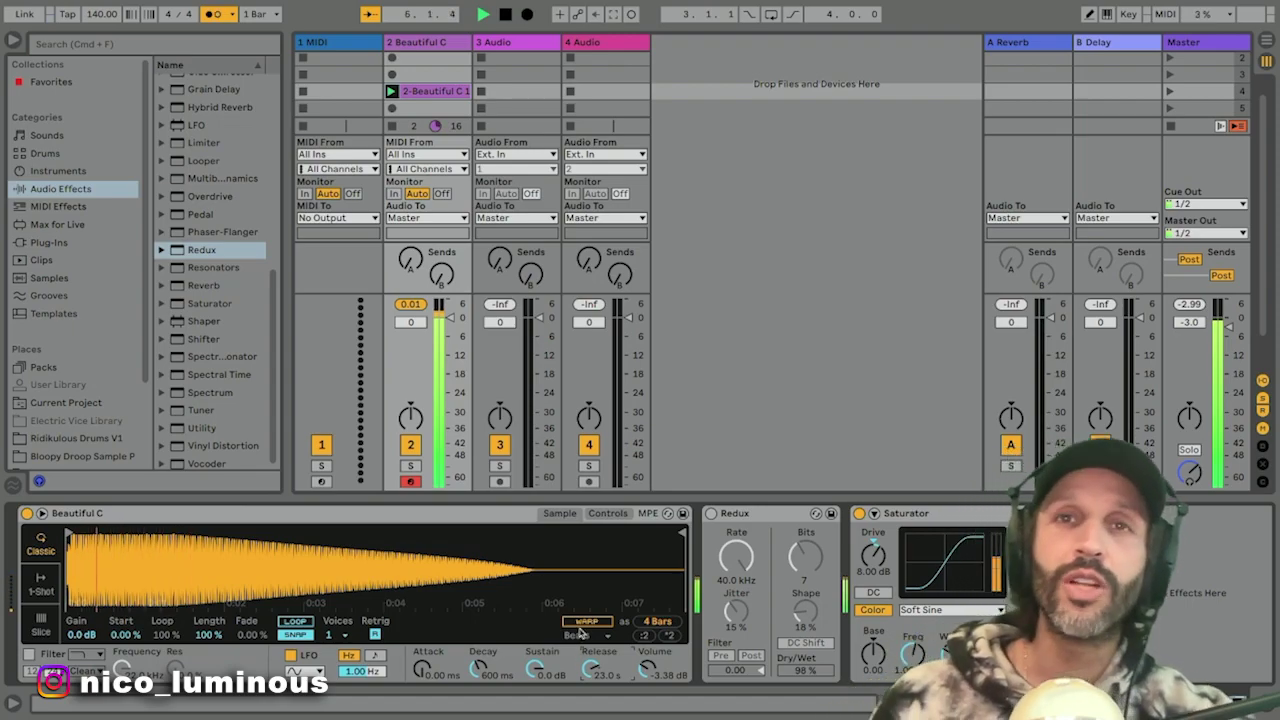
{"action": "key", "text": "space"}
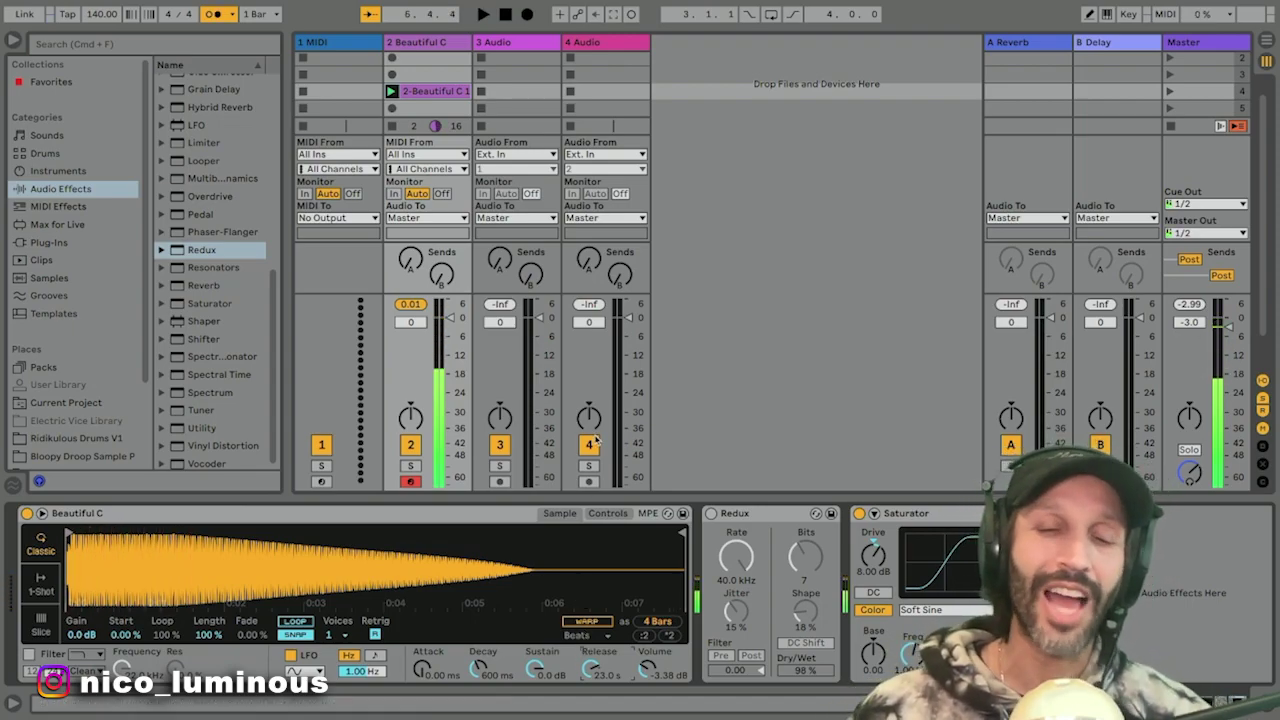